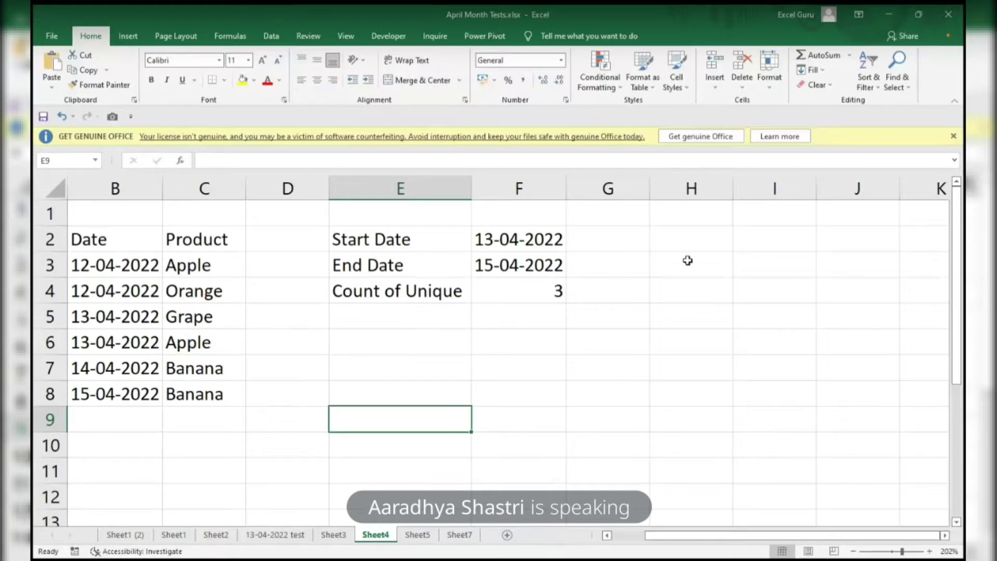
- Set the start date in F2 to 12-04-2022
left_click_drag(517, 239, 515, 266)
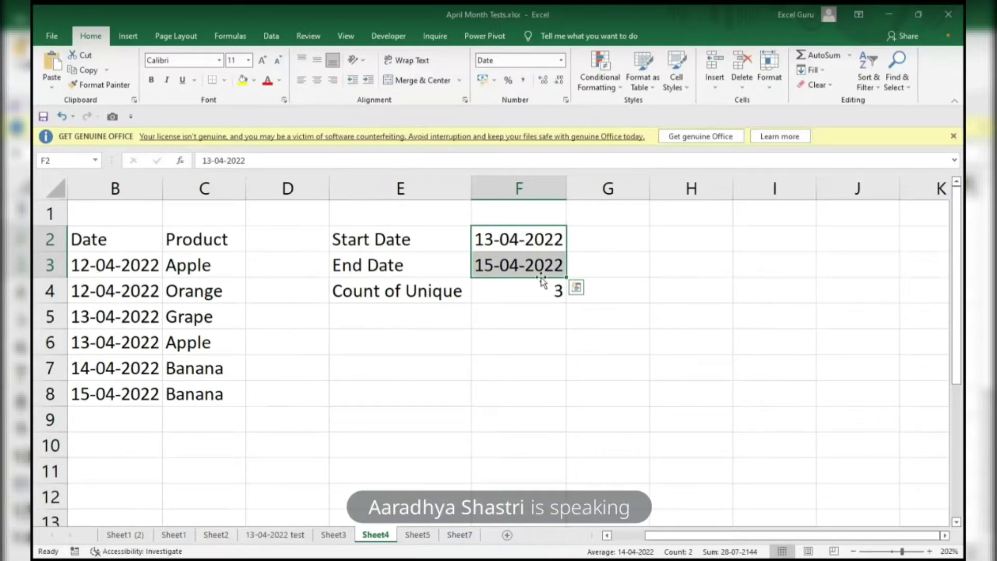
left_click_drag(94, 318, 129, 394)
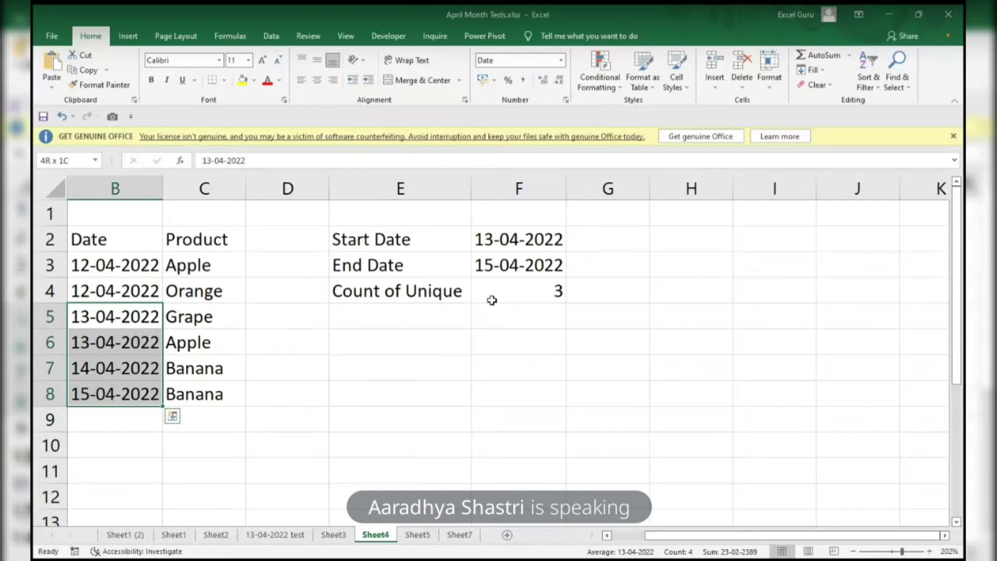
left_click(494, 240)
key("F2")
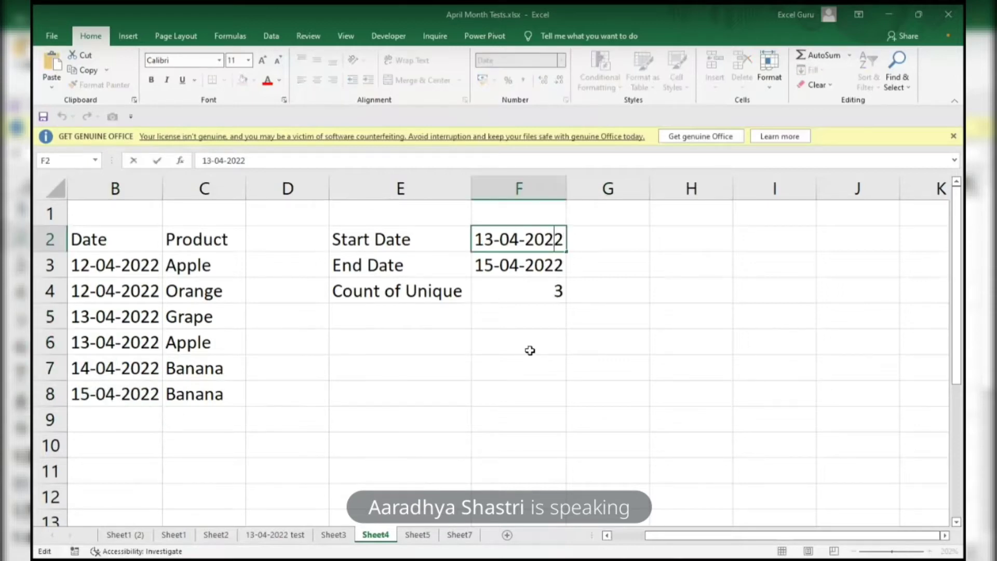
key("Left")
key("Left")
key("Left")
key("Left")
key("Left")
key("Left")
key("Left")
key("Left")
key("Right")
key("BackSpace")
type("2")
key("Return")
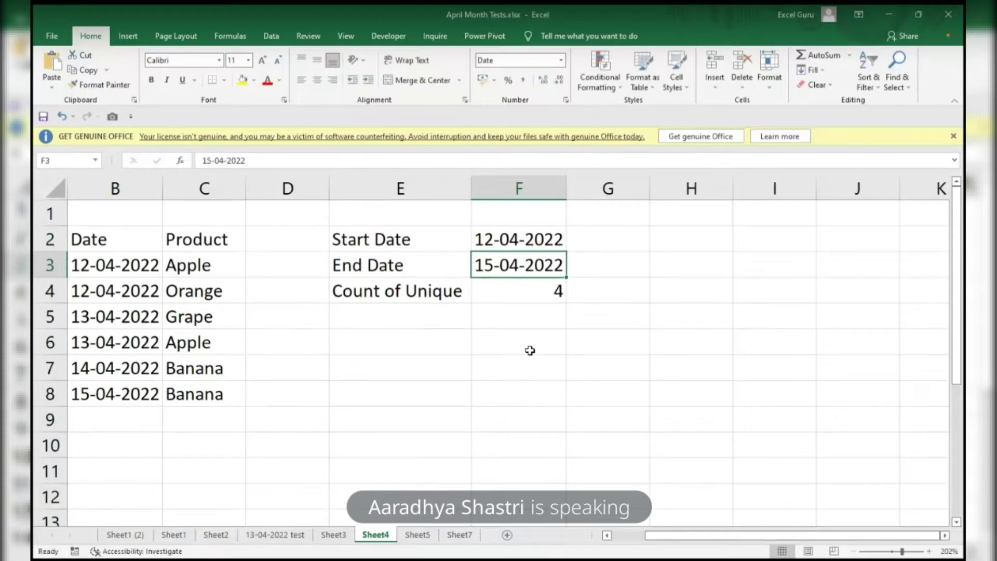
- Set the end date in F3 to 14-04-2022
key("F2")
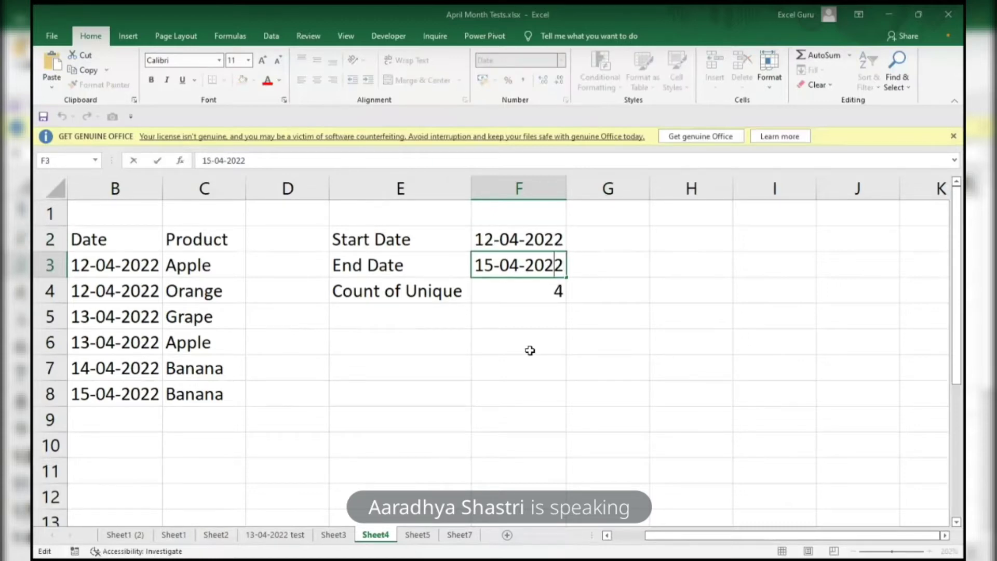
key("Left")
key("Left")
key("Left")
key("Left")
key("Left")
key("Left")
key("Left")
key("Left")
key("Left")
key("Right")
key("Right")
key("BackSpace")
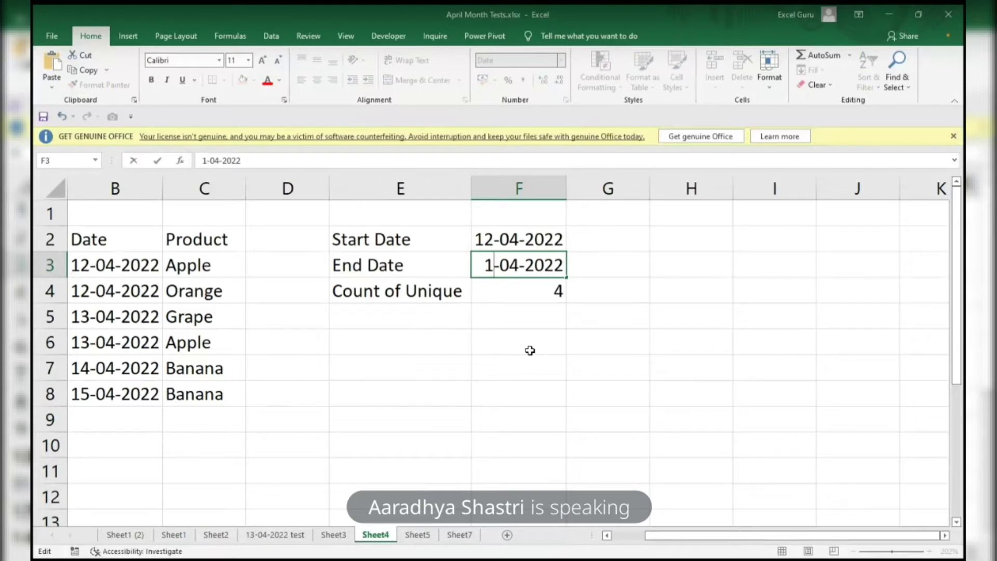
type("4")
key("ctrl+Return")
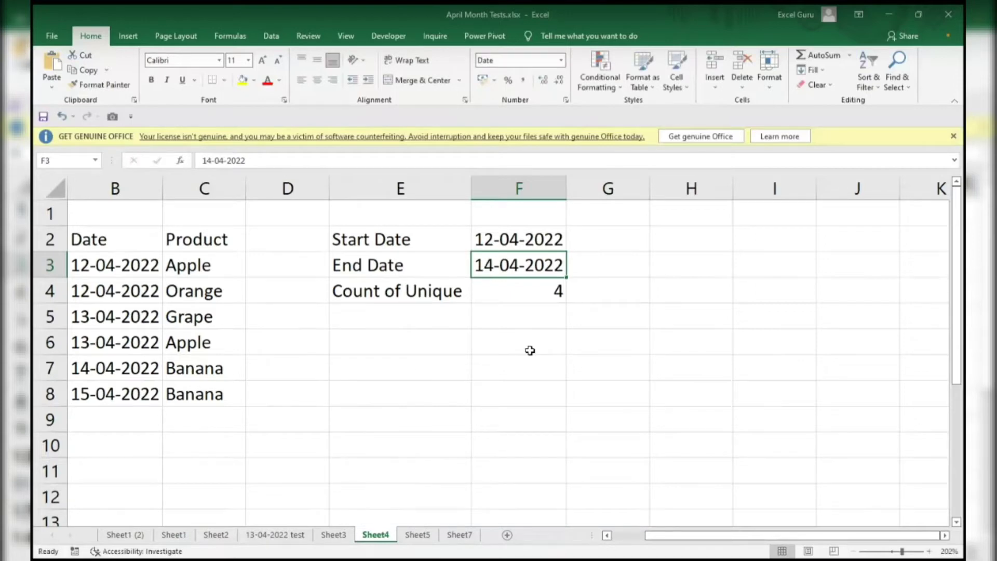
left_click_drag(116, 263, 120, 364)
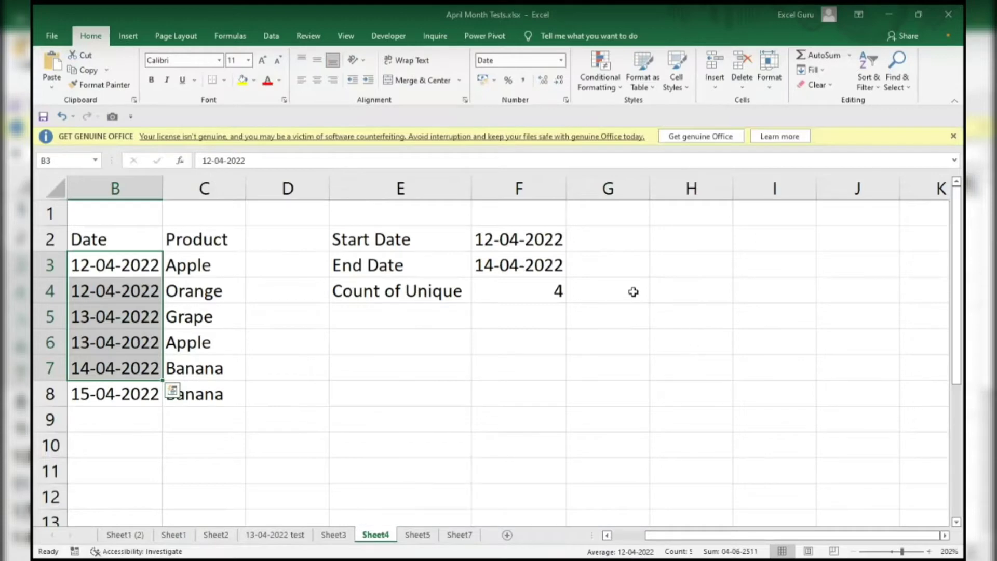
left_click(607, 281)
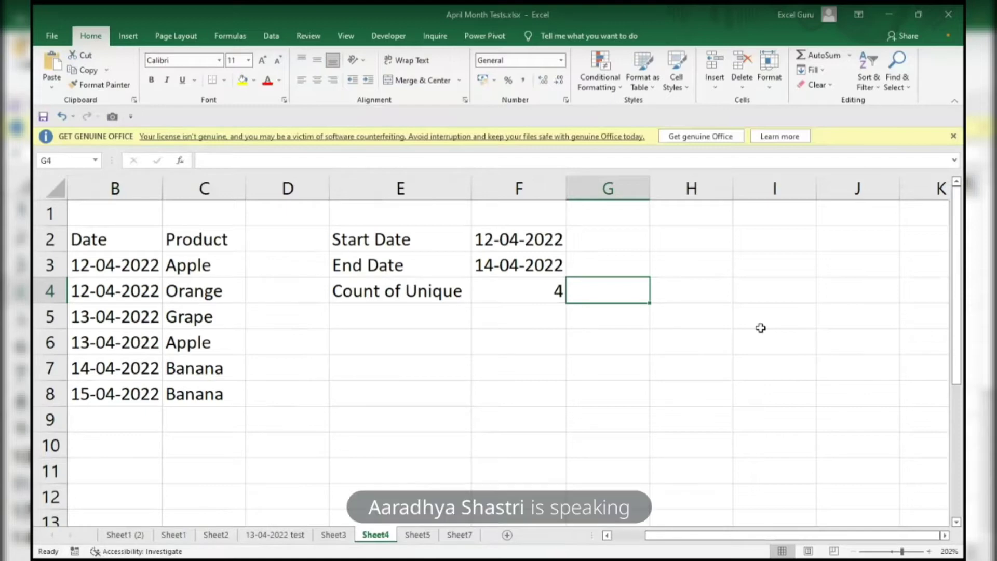
left_click(425, 536)
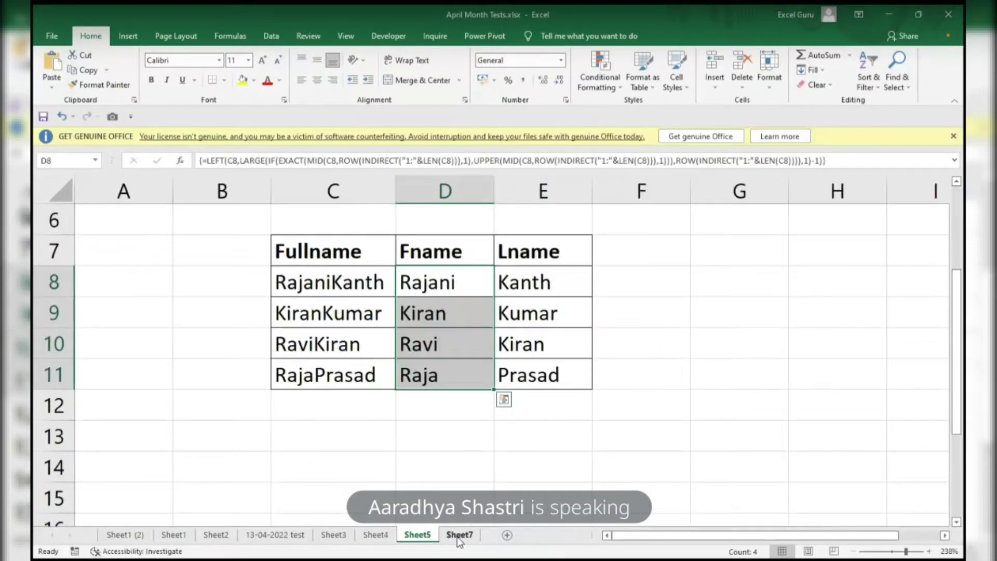
left_click(459, 540)
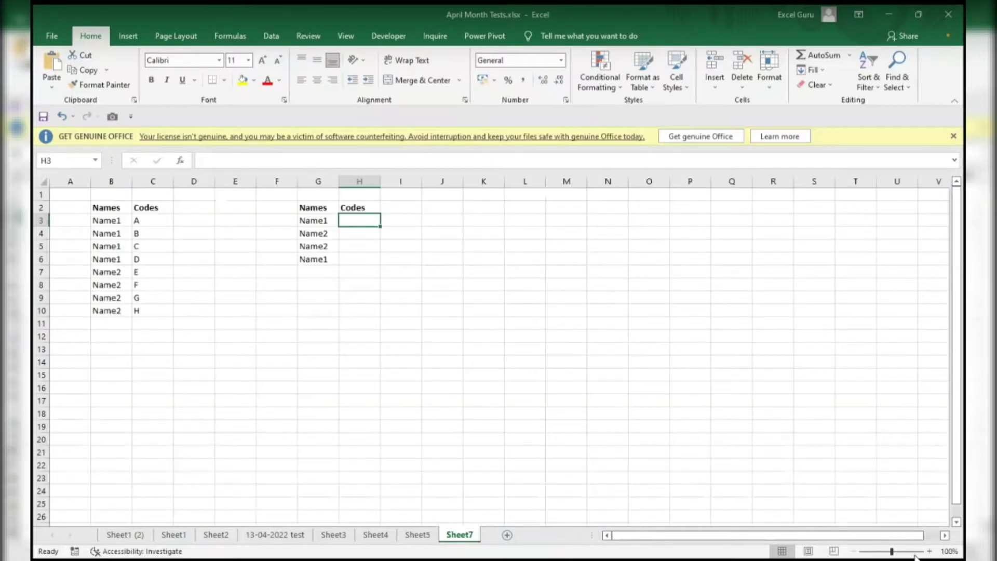
left_click(905, 551)
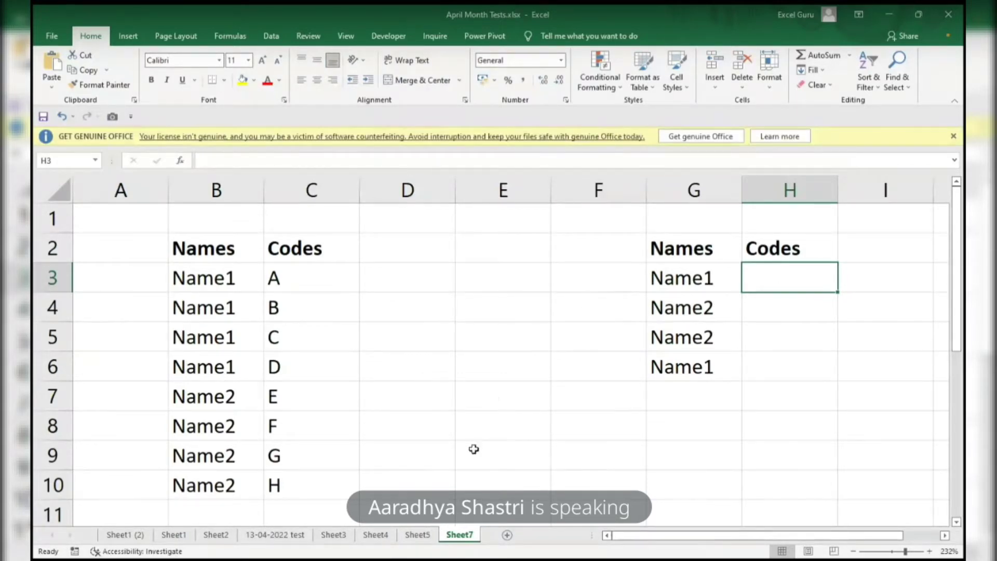
left_click(376, 535)
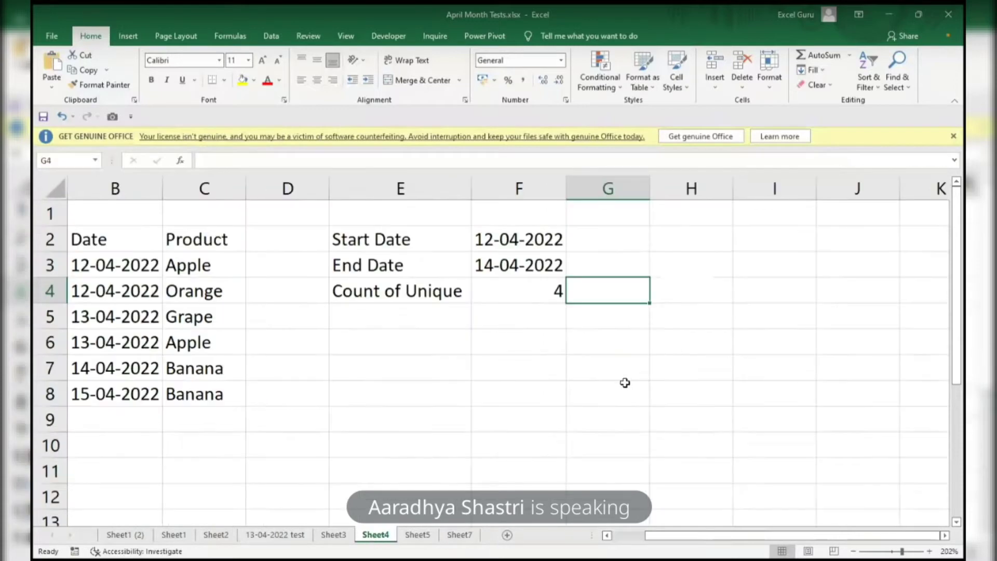
- Start a formula in G4 with the parenthesized start-date condition =($B$3:$B$8>=F2), using an absolute reference for the date range
left_click(603, 317)
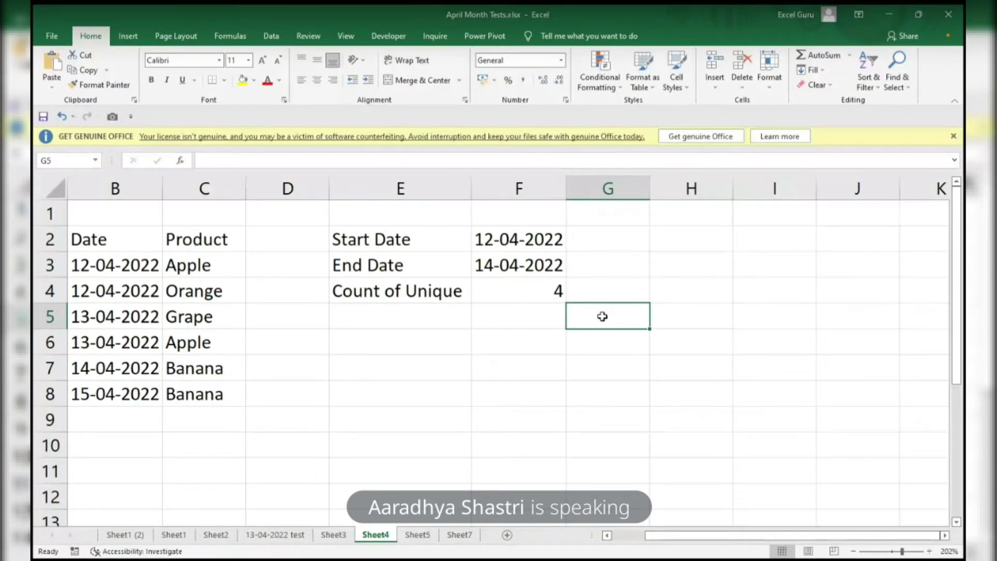
key("Up")
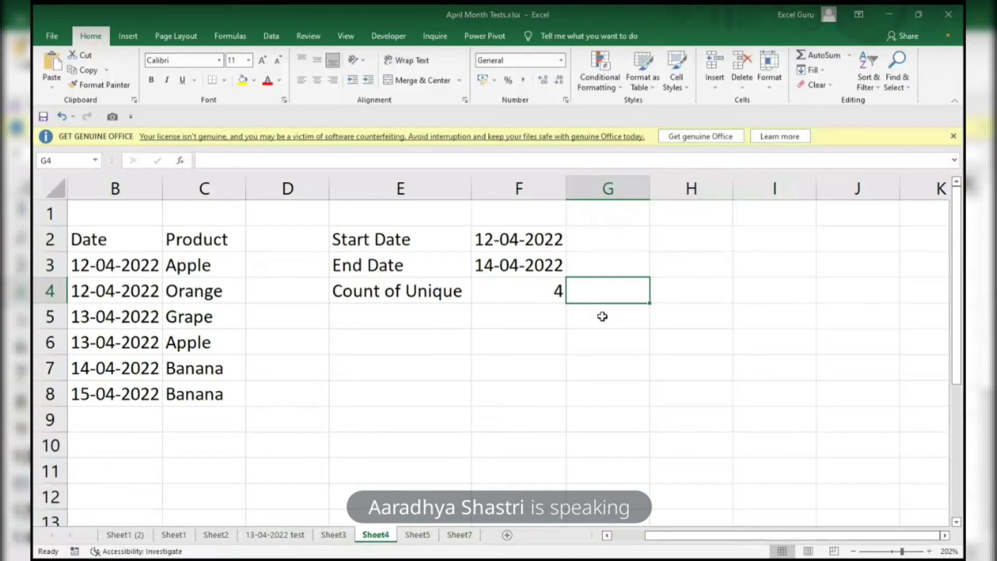
type("=")
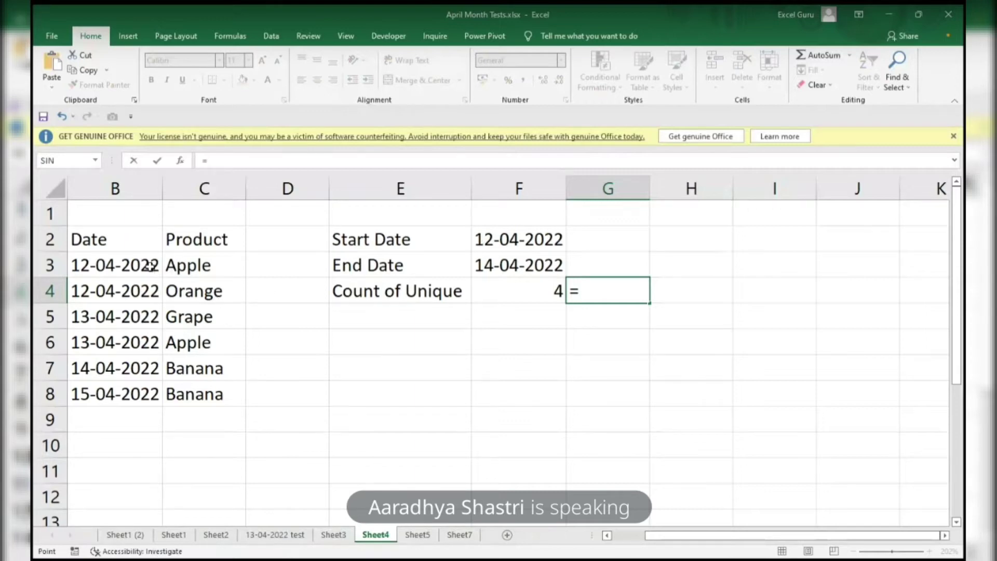
left_click_drag(149, 269, 150, 393)
key("F4")
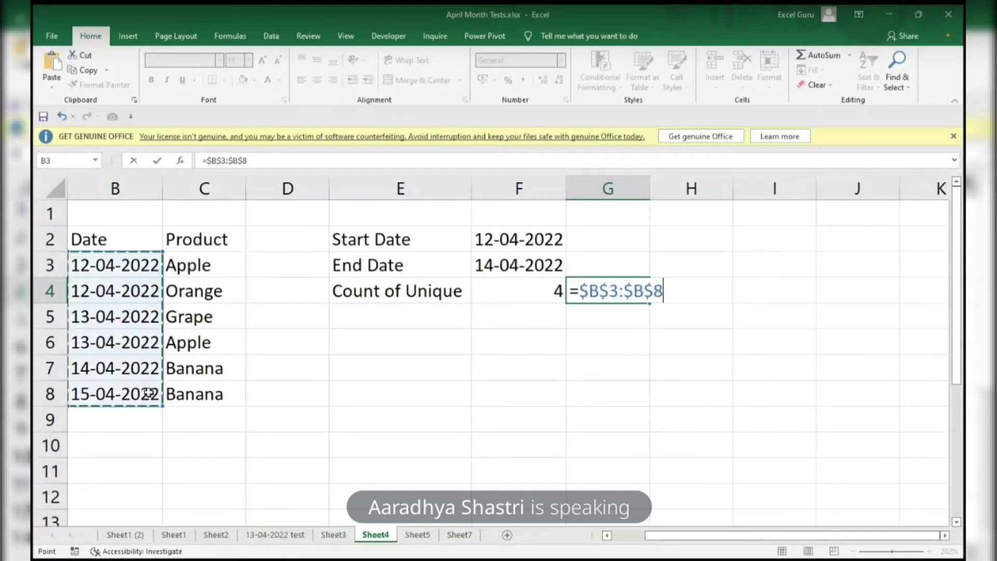
type(">")
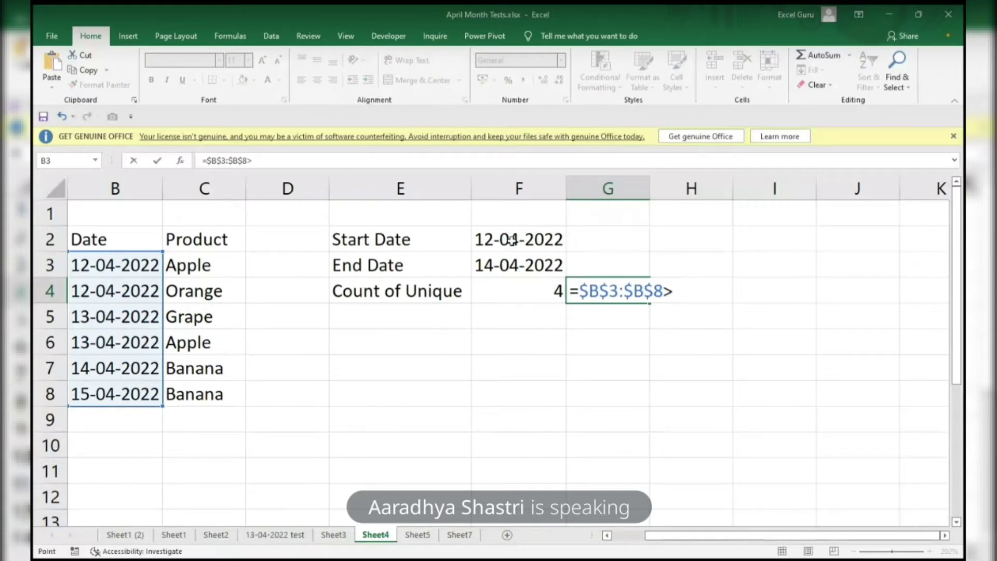
left_click(512, 240)
key("BackSpace")
key("BackSpace")
type("=")
left_click(506, 240)
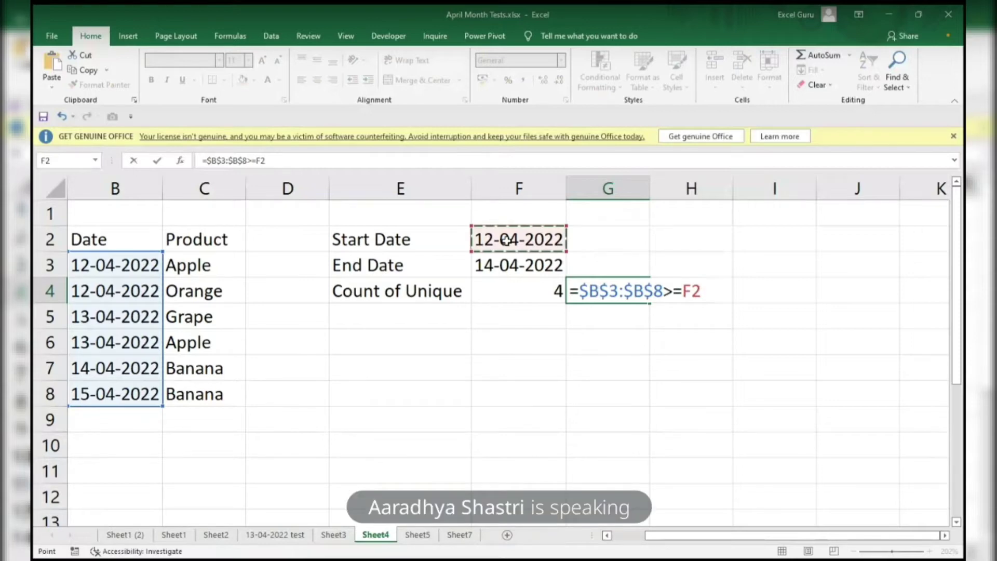
type(")")
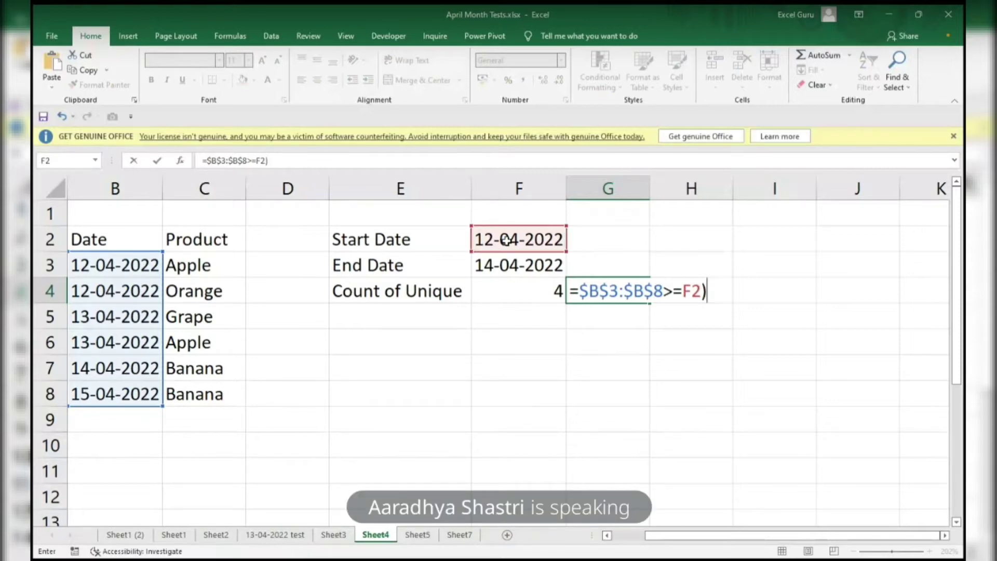
left_click(580, 289)
type("(")
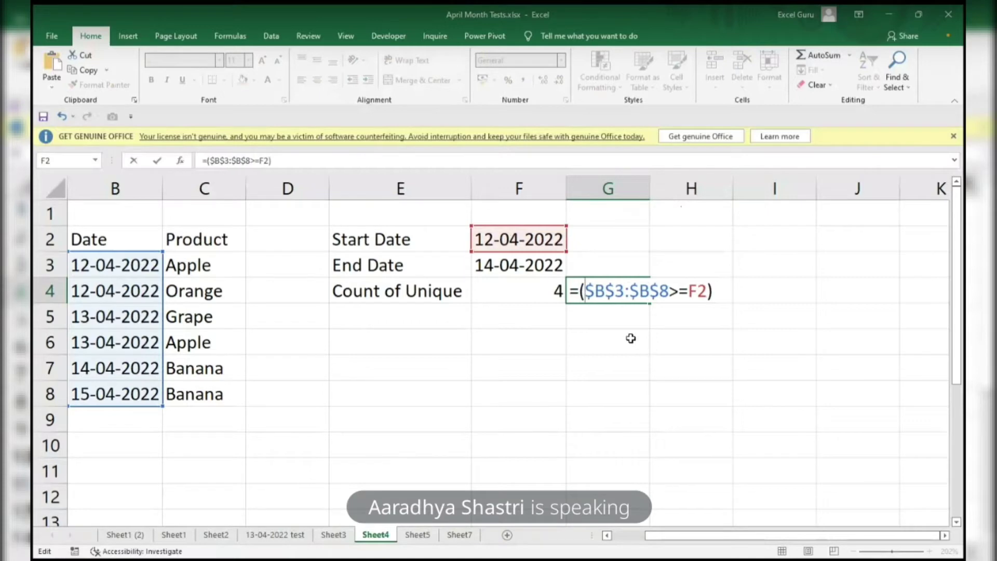
- Multiply the start-date condition in G4 by the end-date condition ($B$3:$B$8<=$F$3) and preview the evaluated array without keeping it
left_click(725, 296)
type("*(")
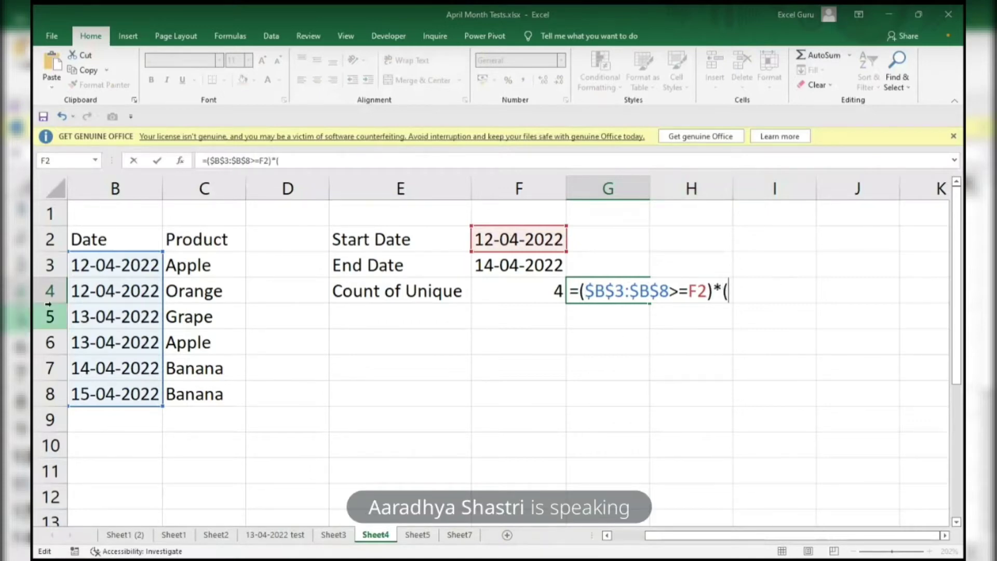
left_click_drag(125, 269, 132, 395)
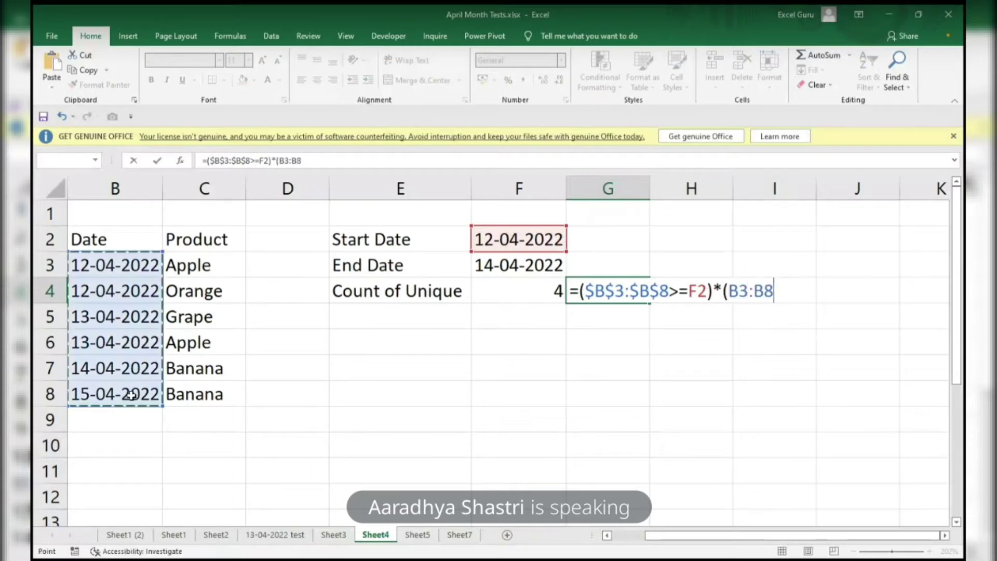
key("F4")
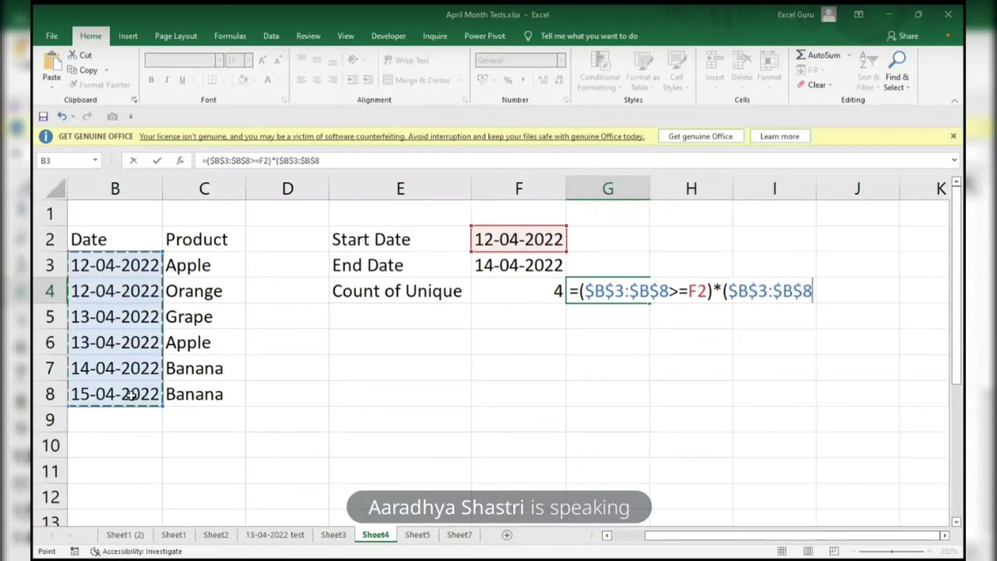
type("<")
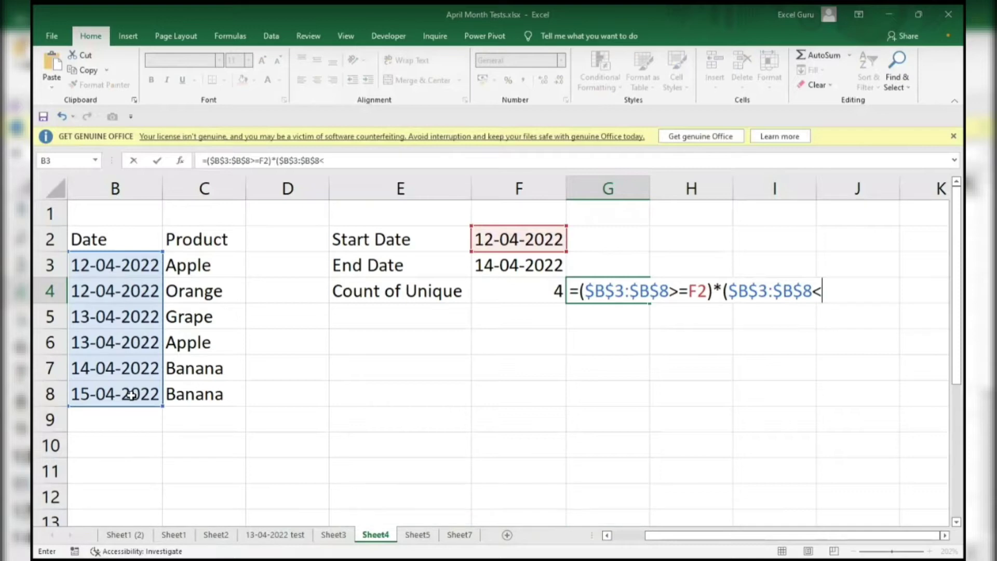
type("=")
left_click(508, 265)
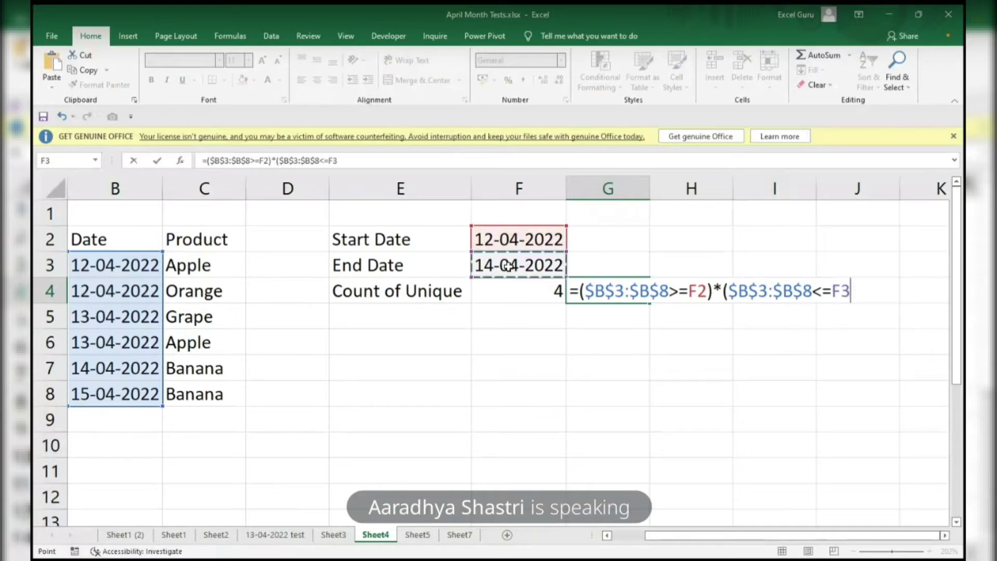
key("F4")
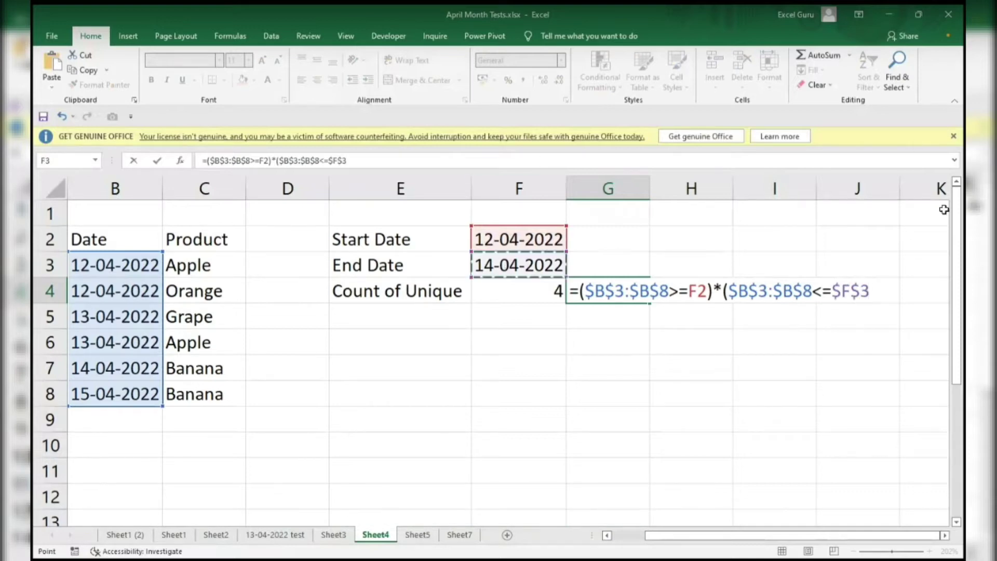
left_click(876, 288)
type(")")
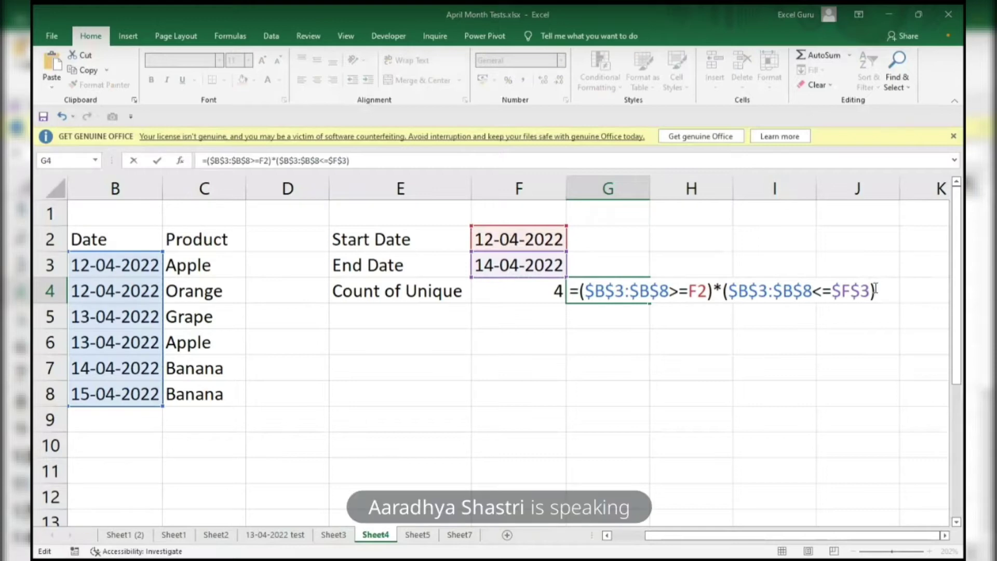
key("F9")
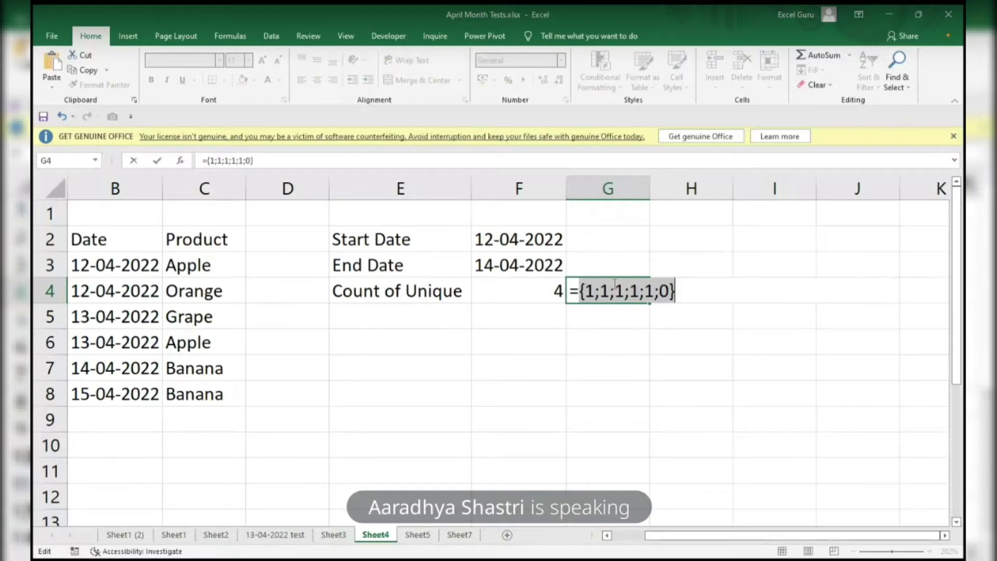
key("ctrl+z")
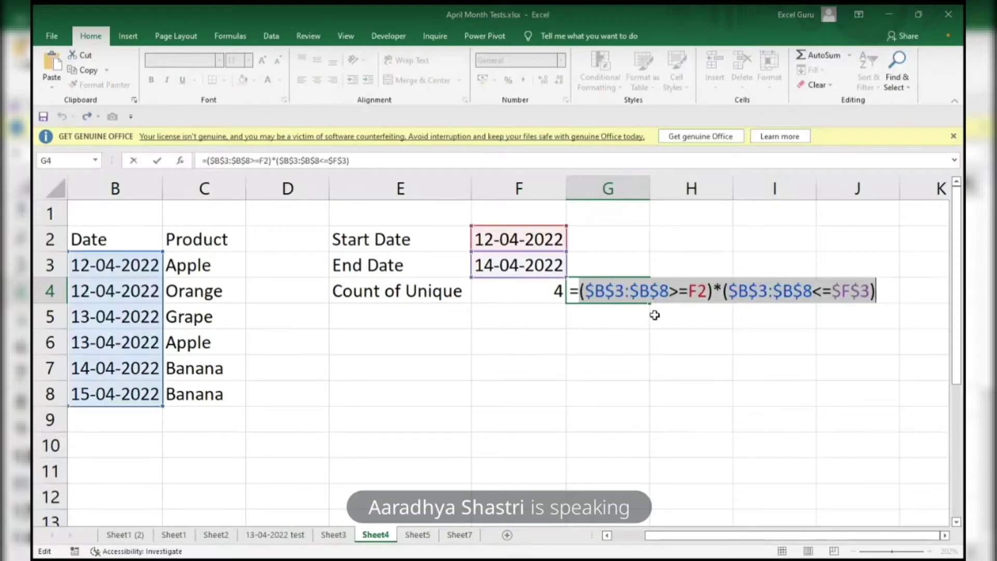
- Insert the function openings FREQUENCY(IF( in front of the two multiplied date conditions in the G4 formula
left_click(583, 291)
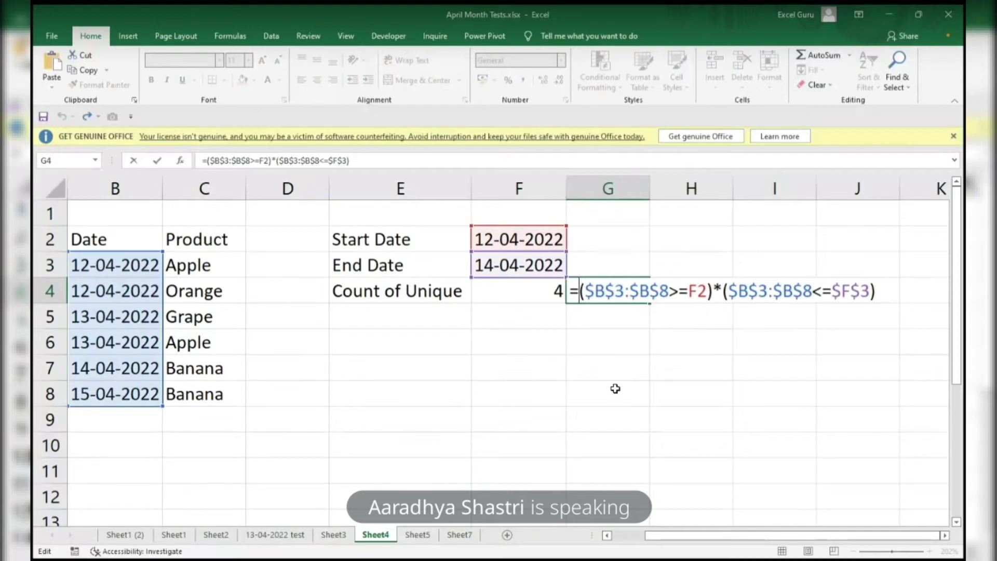
type("freq")
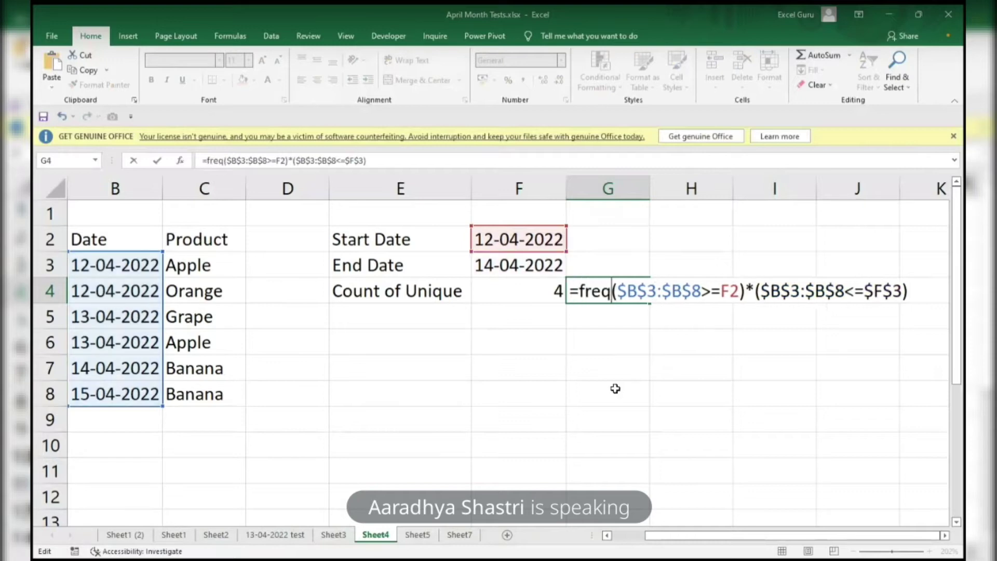
key("Tab")
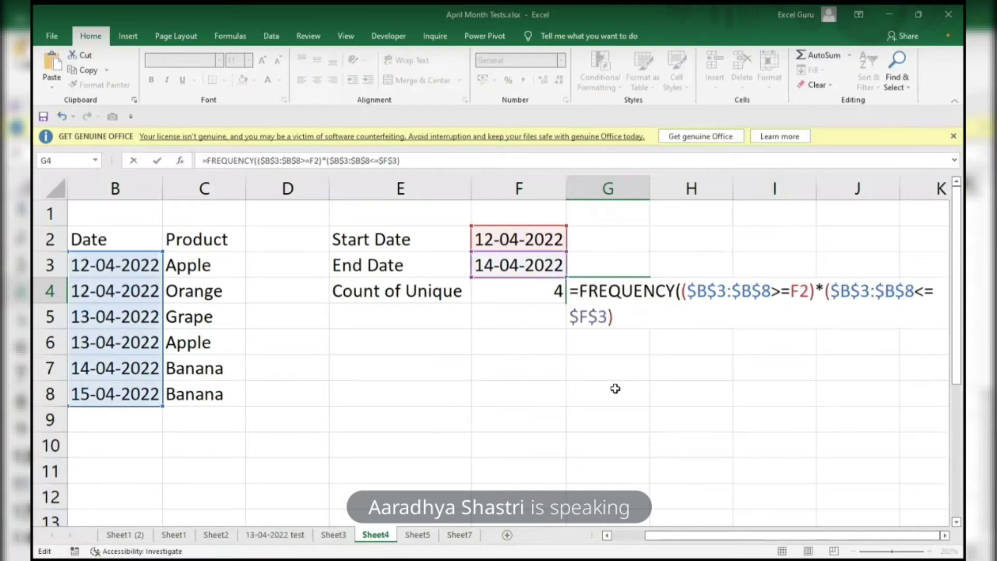
type("if")
key("BackSpace")
key("BackSpace")
type("IF")
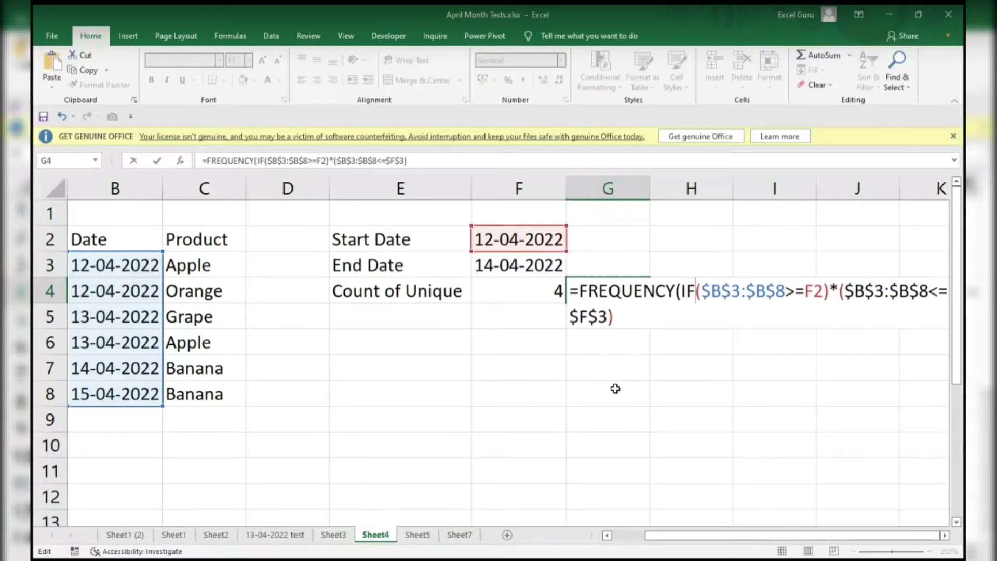
type("(")
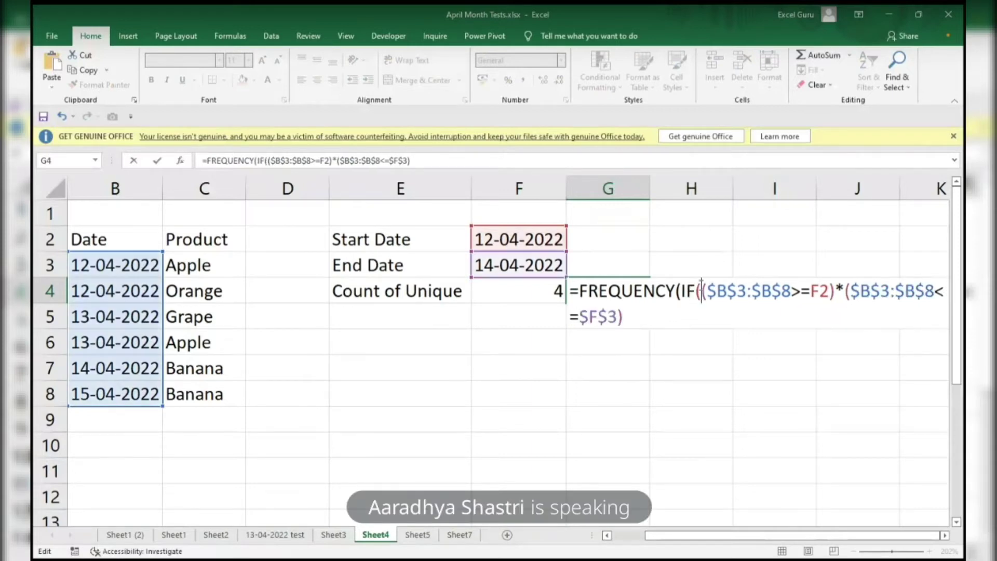
- End the IF condition in the G4 formula with a comma and preview the two multiplied date conditions without keeping the evaluated array
left_click(642, 319)
type(">")
type("0")
key("BackSpace")
key("BackSpace")
type(",")
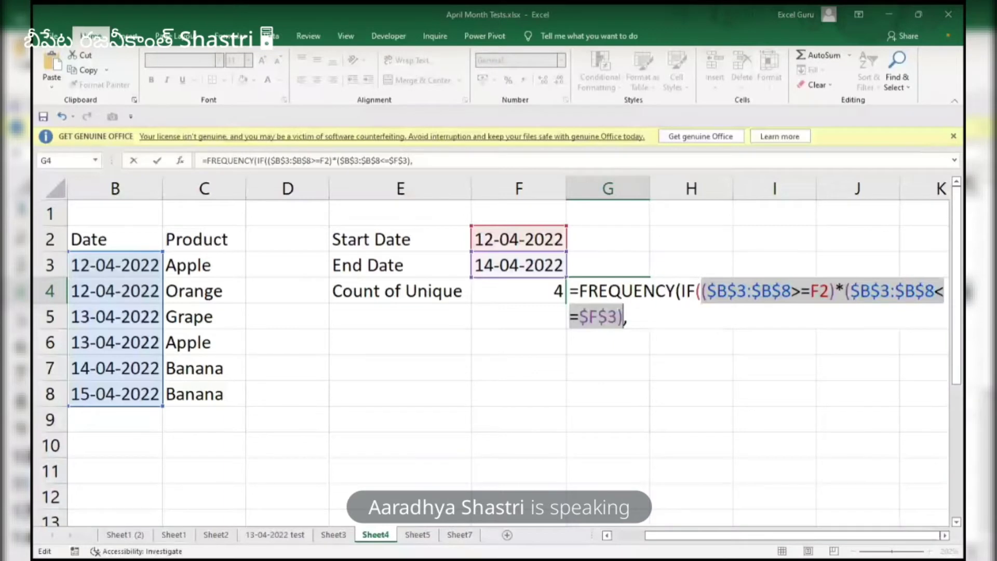
key("F9")
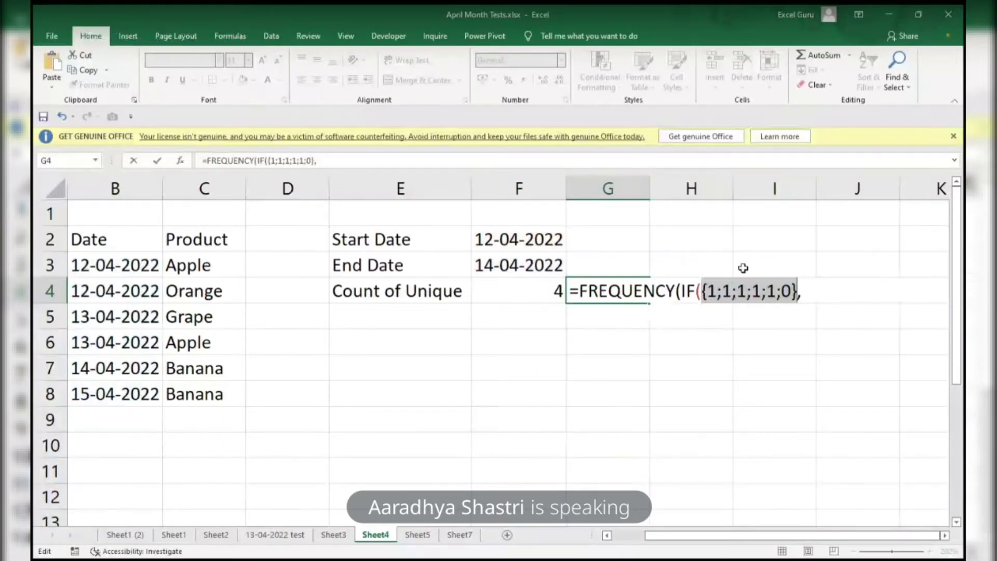
key("ctrl+z")
key("End")
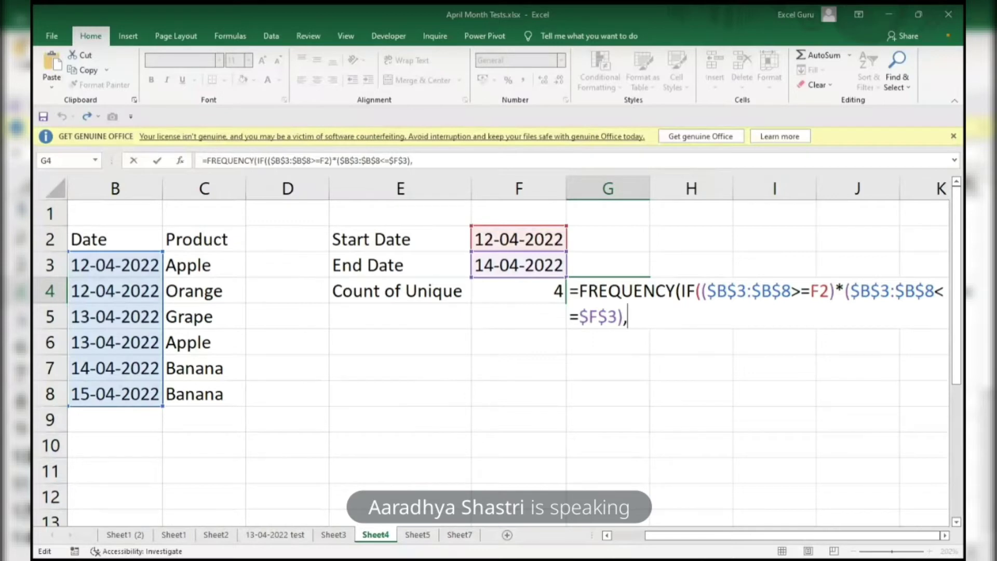
- Add MATCH( as the IF function's true value in G4, with the absolute product range $C$3:$C$8 as its lookup value
type("match")
key("Tab")
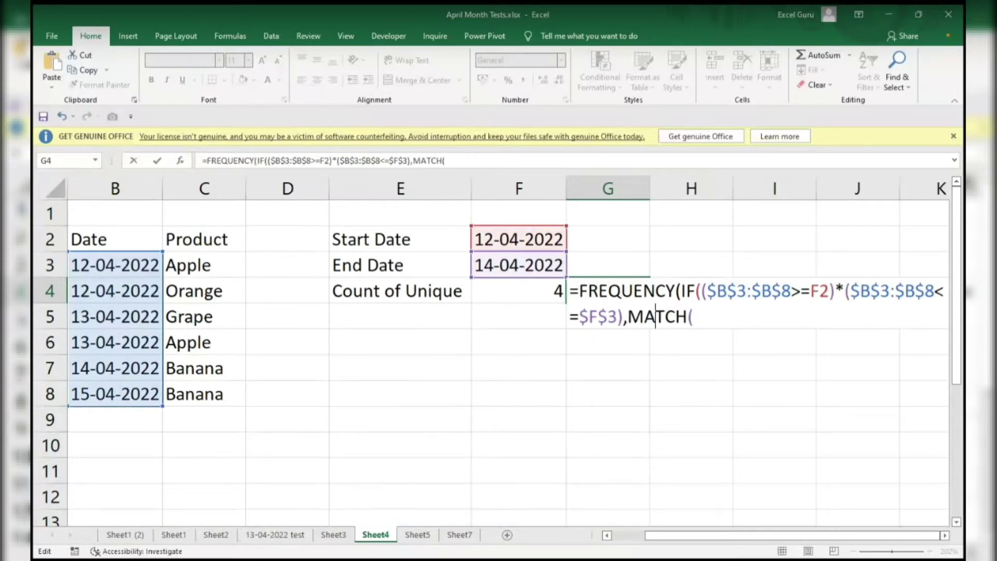
key("Left")
key("Left")
key("Left")
key("Left")
key("Left")
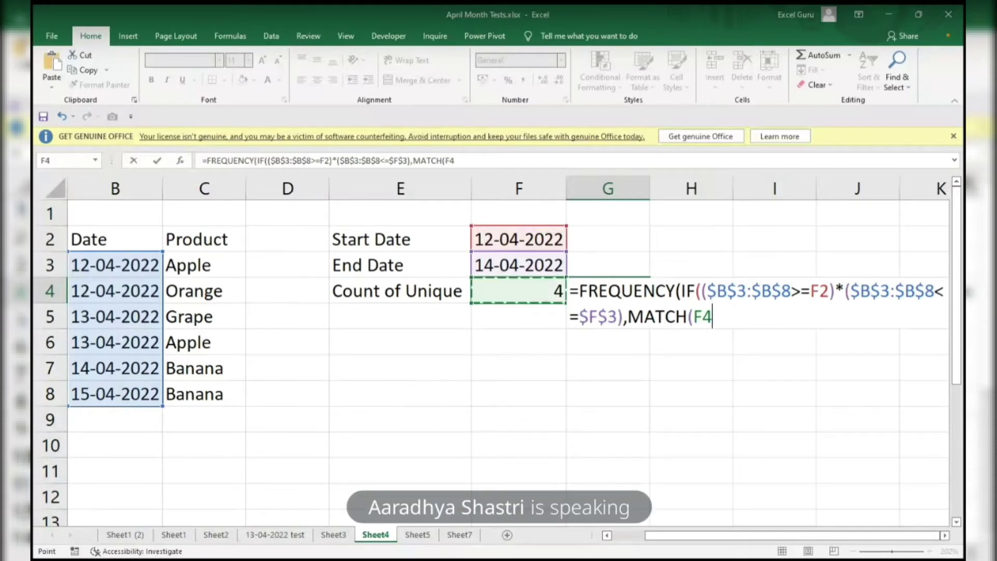
key("Right")
key("Up")
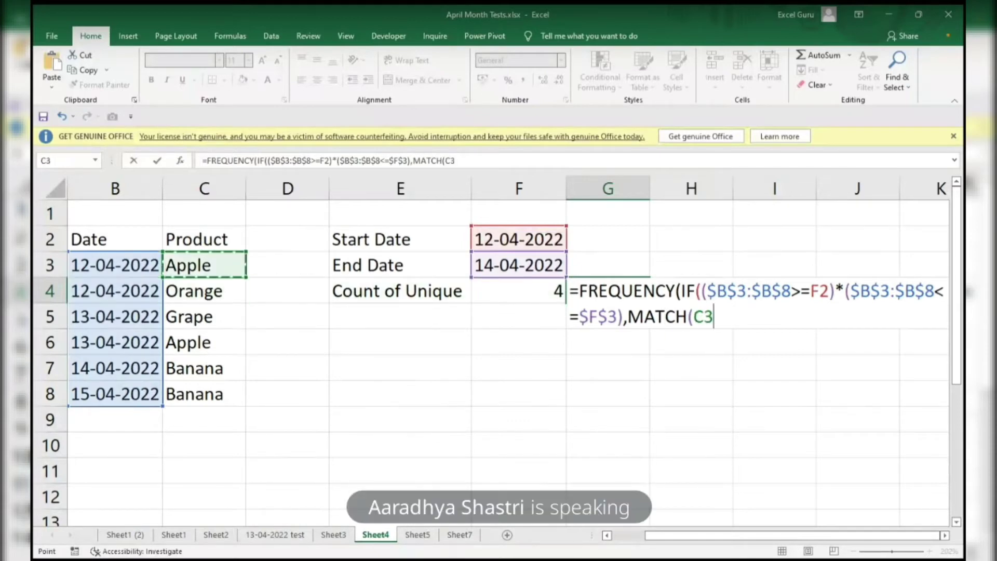
key("ctrl+shift+Down")
key("F4")
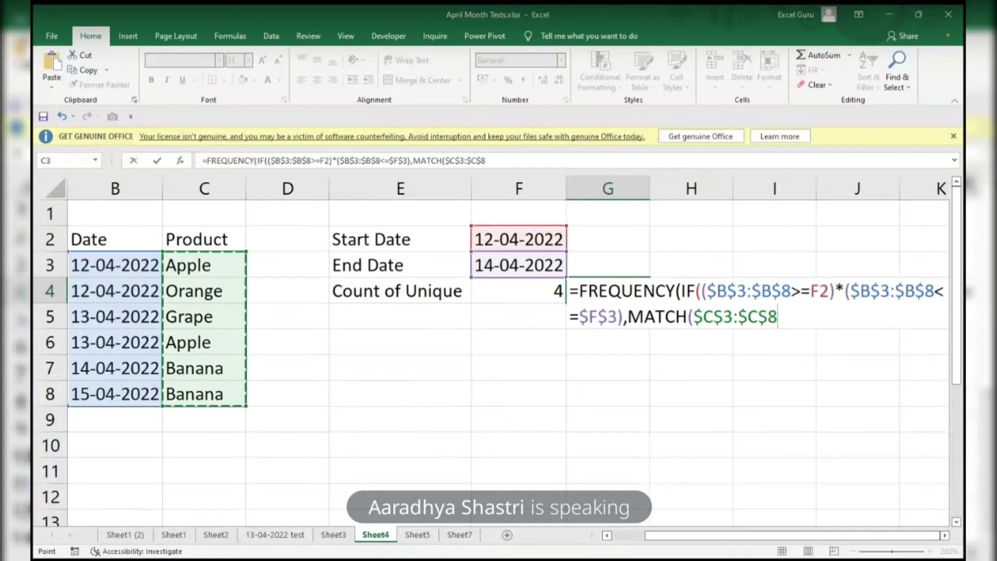
type(",")
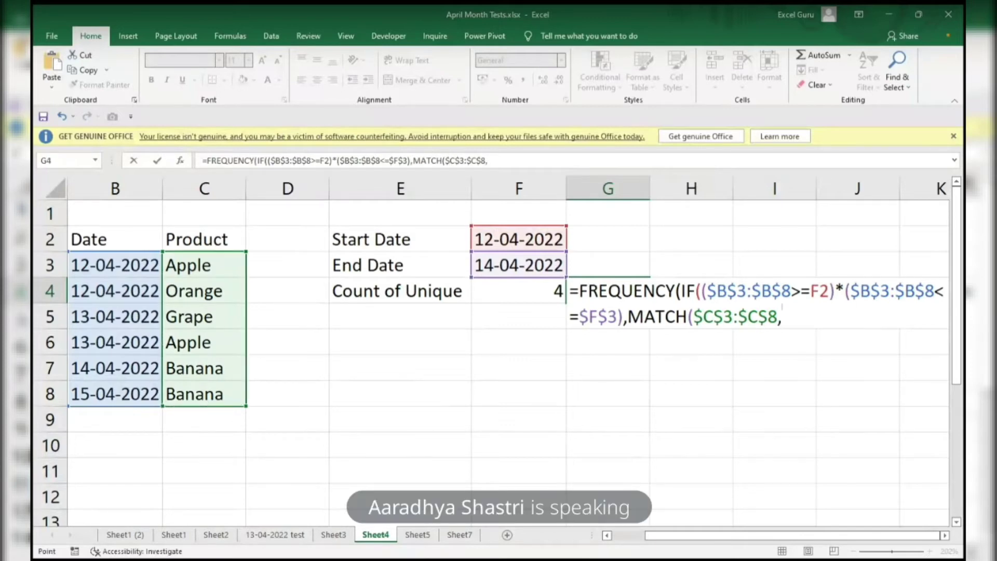
- Complete the MATCH function with $C$3:$C$8 as the lookup array and 0 for an exact match
key("Left")
key("Left")
key("Left")
key("Left")
key("Up")
key("ctrl+shift+Down")
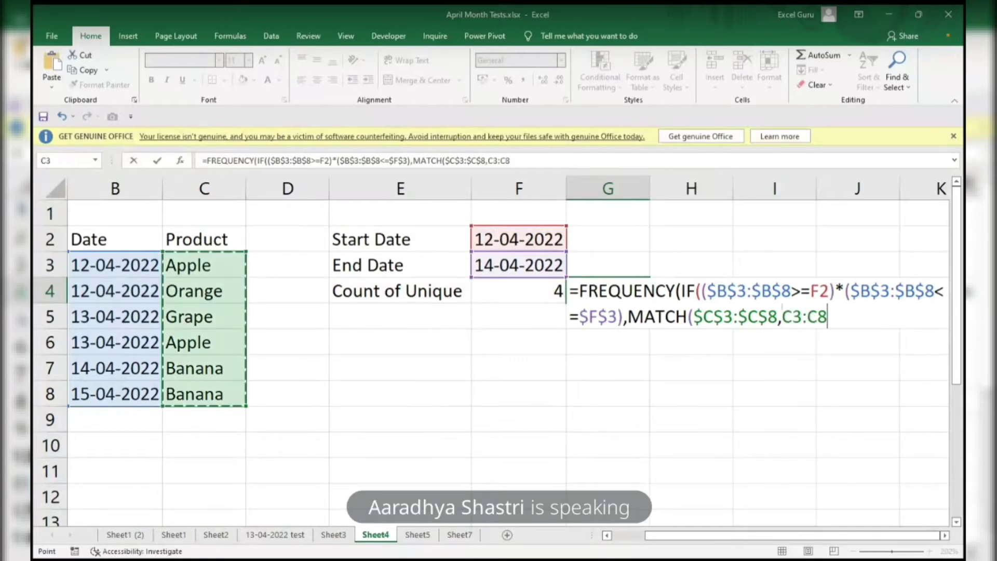
key("F4")
type(",")
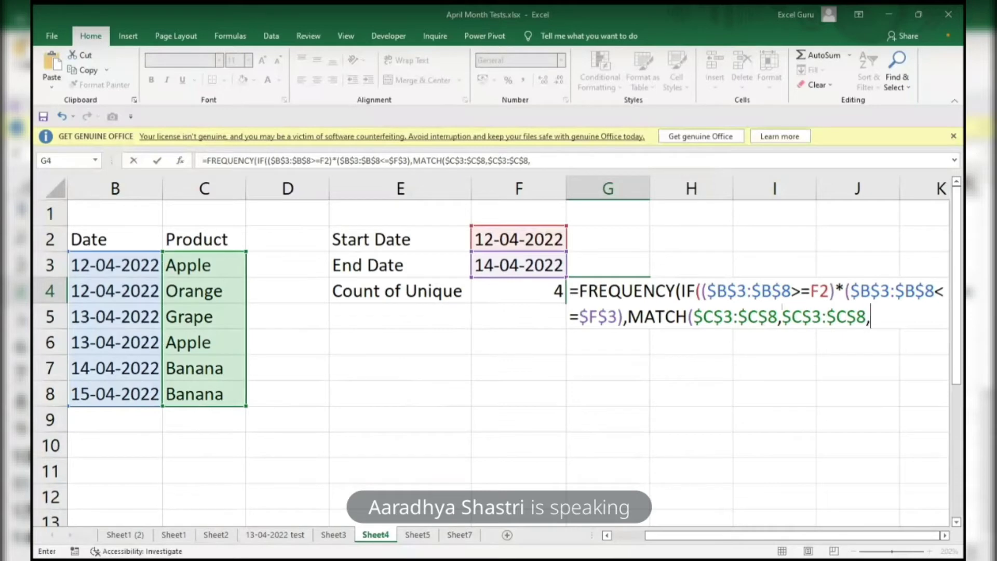
type("0)")
- Close the IF function and add ROW($B$3:$B$8) as the start of FREQUENCY's bins argument
type("),row")
key("Tab")
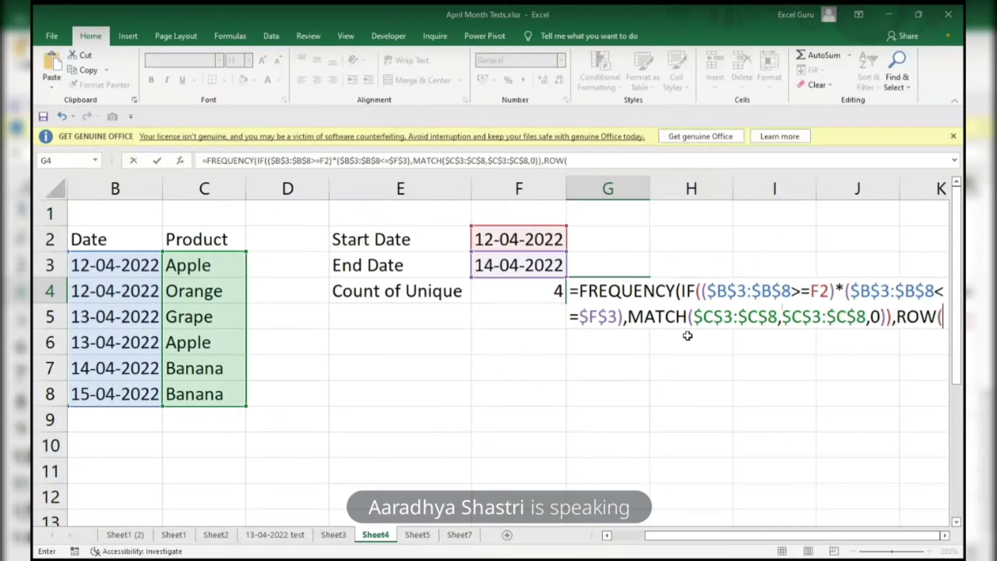
key("Left")
key("Left")
key("Left")
key("Left")
key("Left")
key("Left")
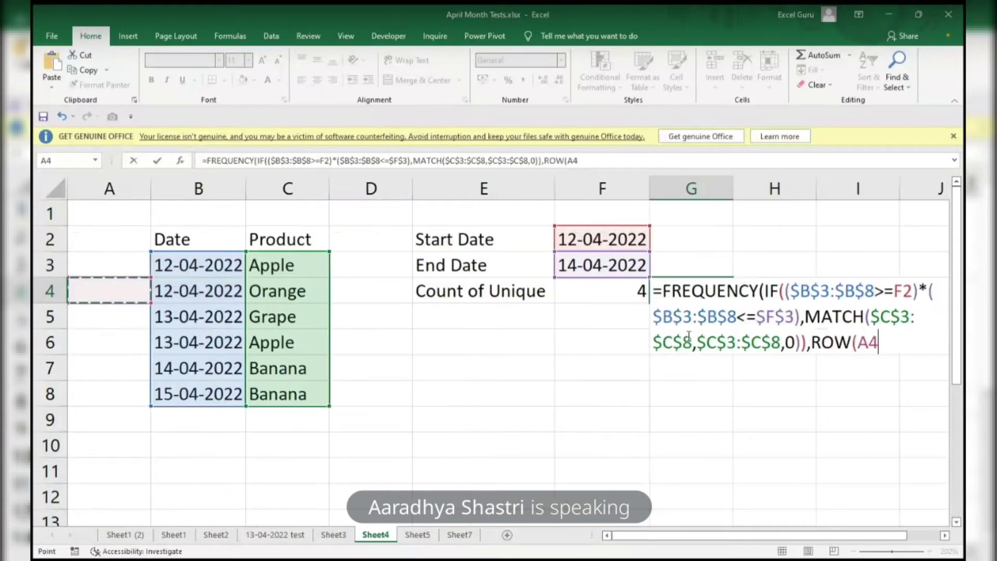
key("Right")
key("Up")
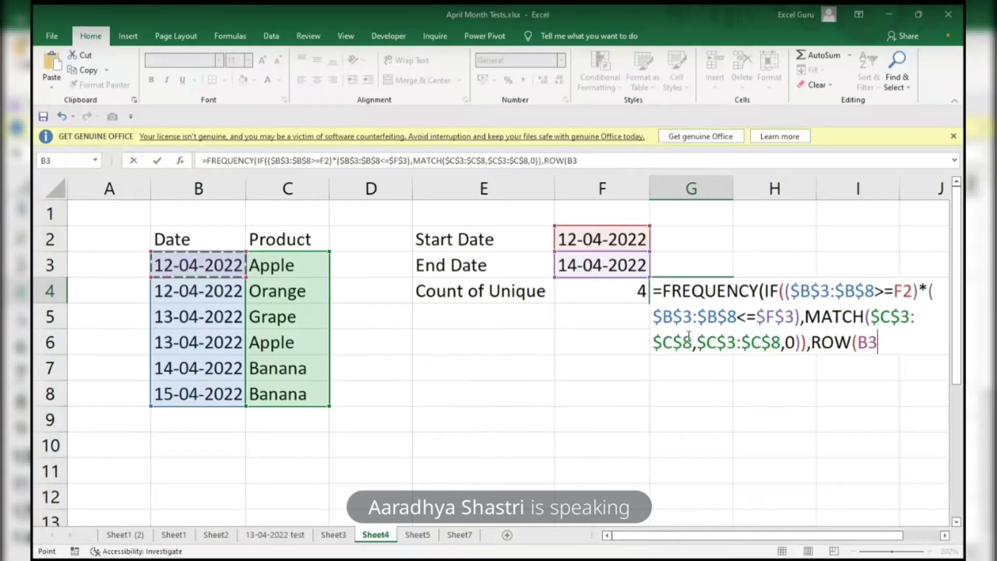
key("ctrl+shift+Down")
key("F4")
type(")")
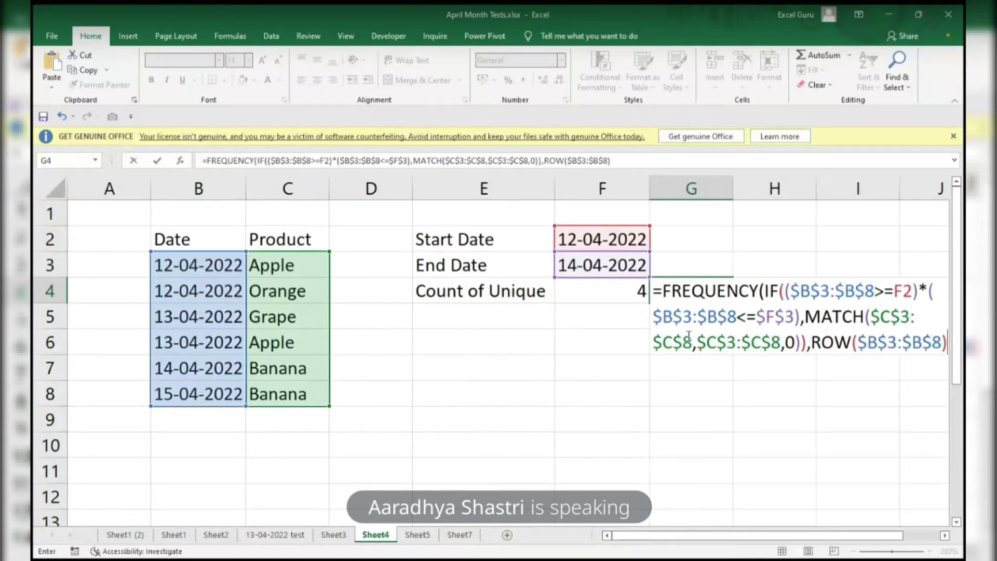
- Complete FREQUENCY's bins argument with -row($B$3)+1 and preview the formula's evaluated array without keeping it
type("-row")
key("Return")
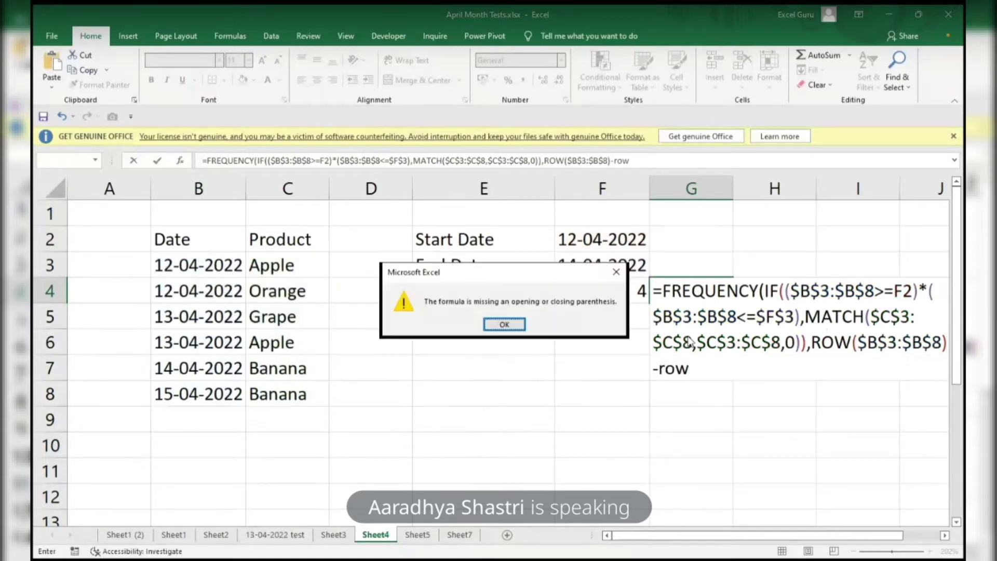
key("Return")
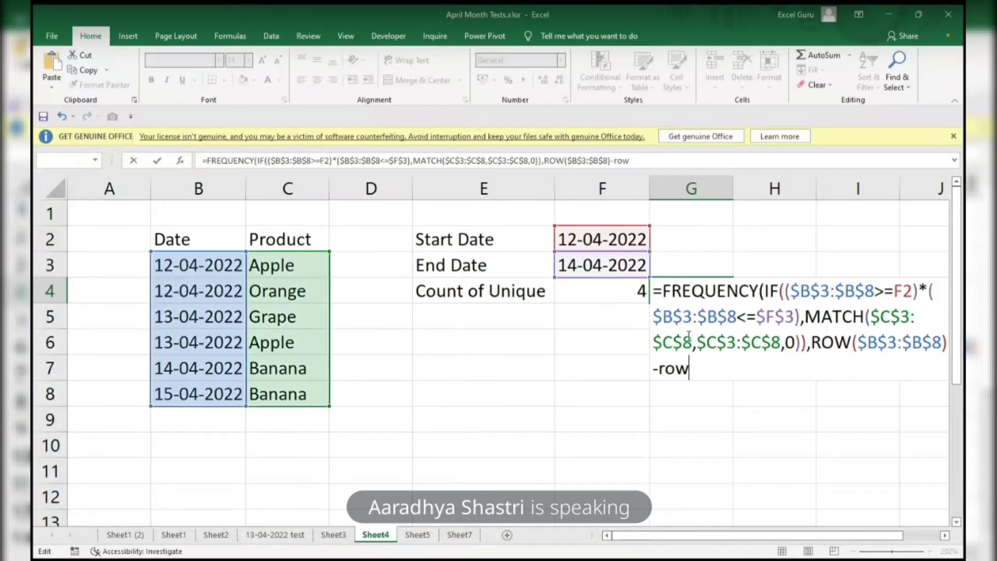
type("(")
key("F2")
key("Left")
key("Left")
key("Left")
key("Left")
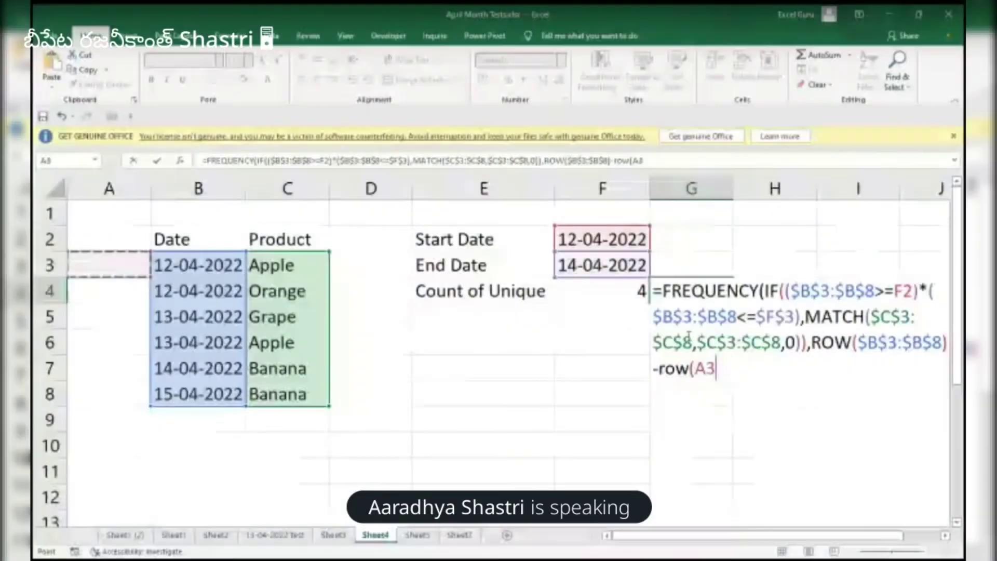
key("Right")
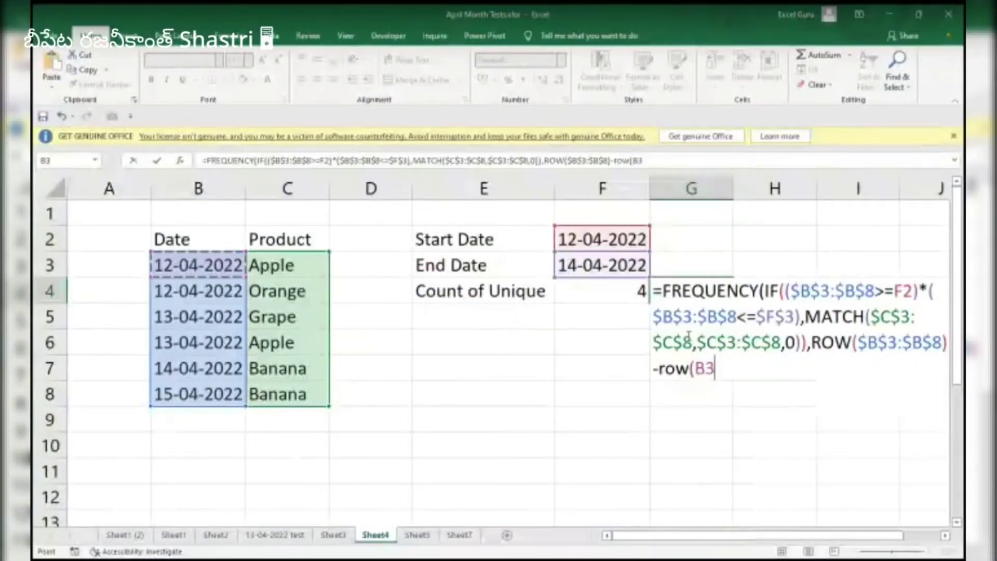
key("F4")
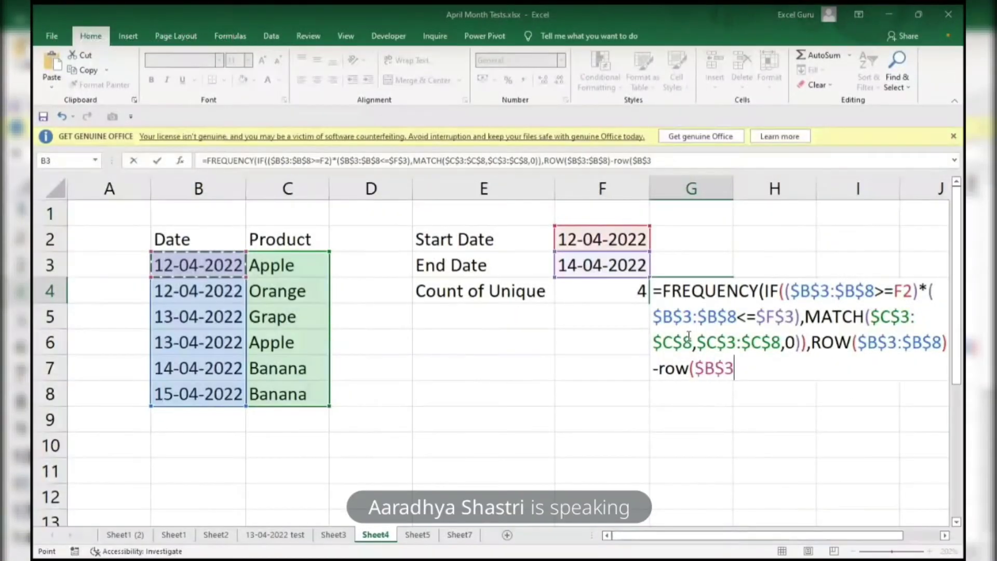
type(")+1)")
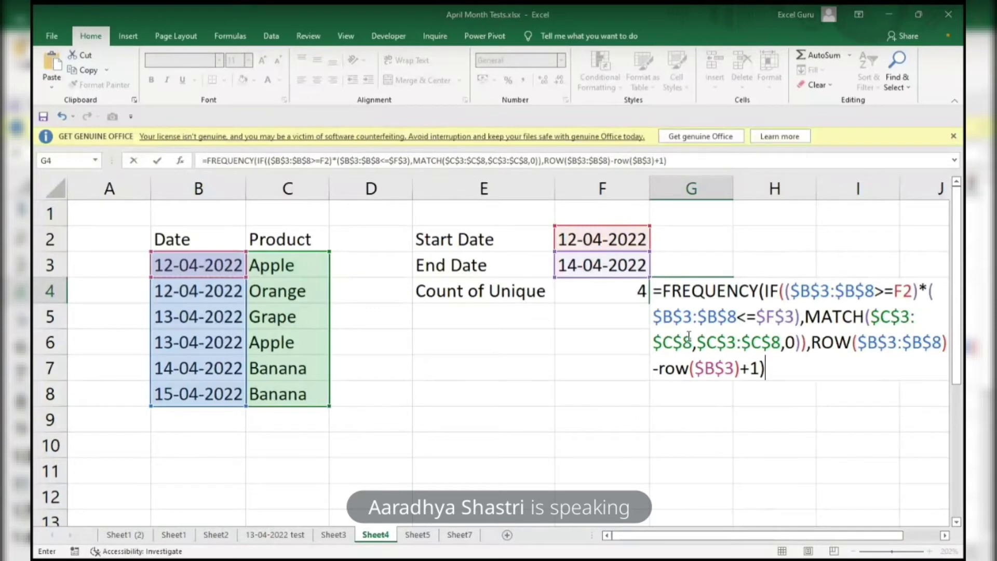
key("F9")
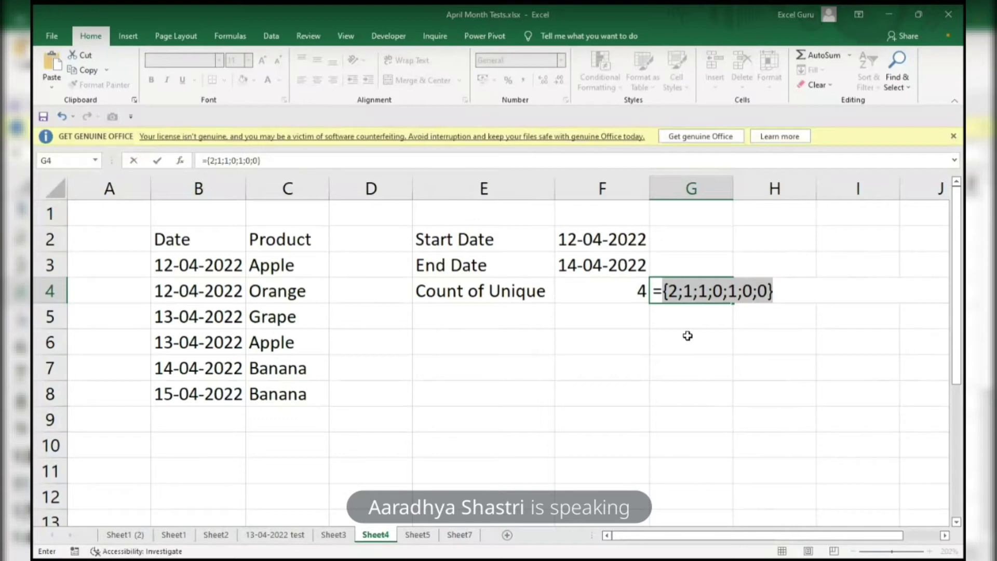
key("ctrl+z")
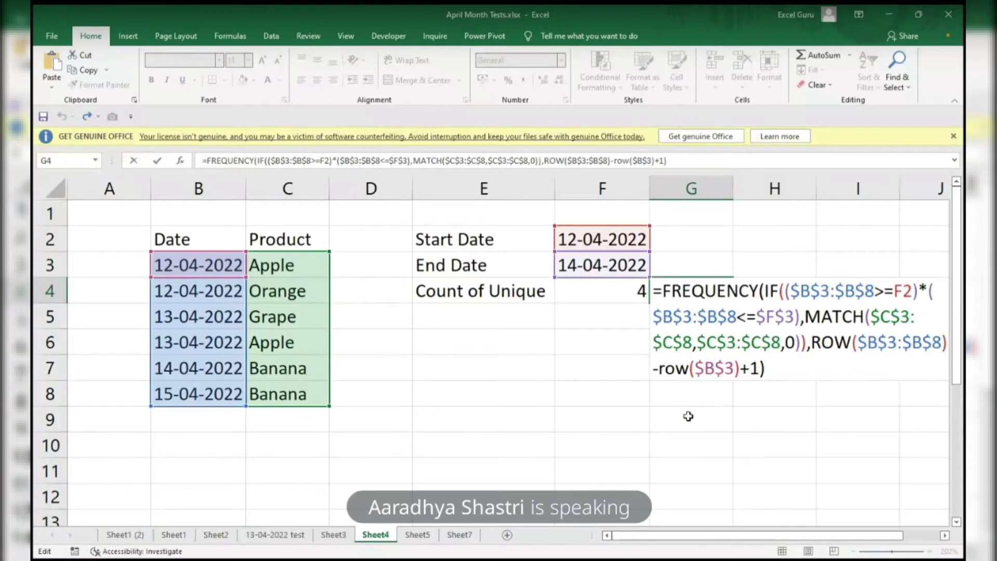
type("sumpr")
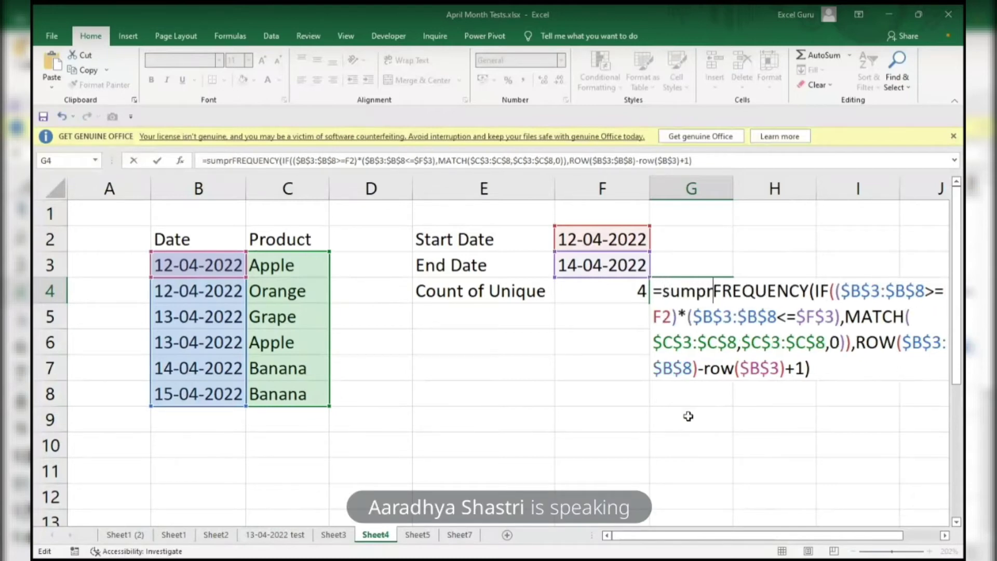
key("BackSpace")
key("BackSpace")
key("BackSpace")
key("BackSpace")
key("BackSpace")
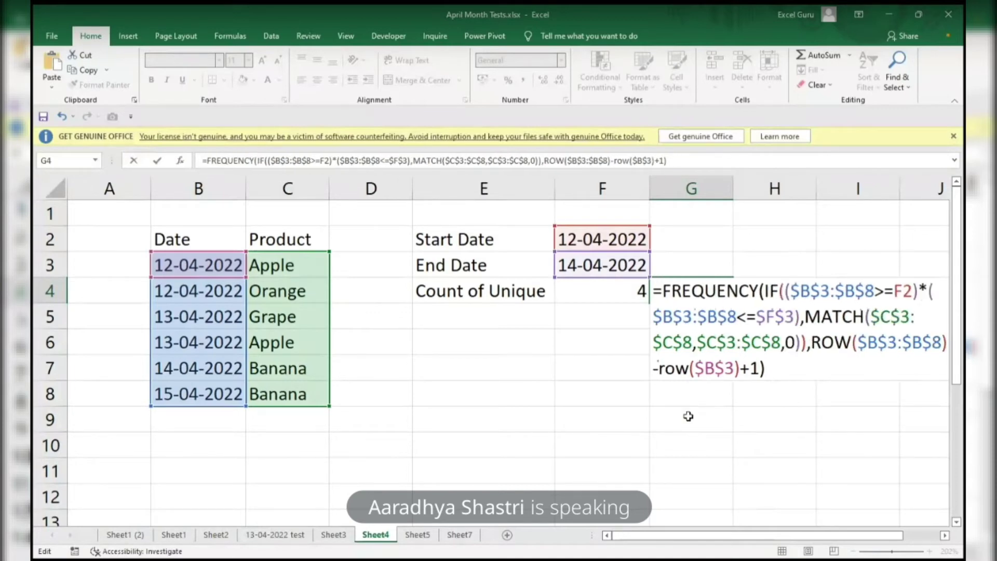
- Turn the FREQUENCY result into --(FREQUENCY(...)>0) and preview the evaluated array without keeping it
left_click(790, 373)
type(">0")
key("F9")
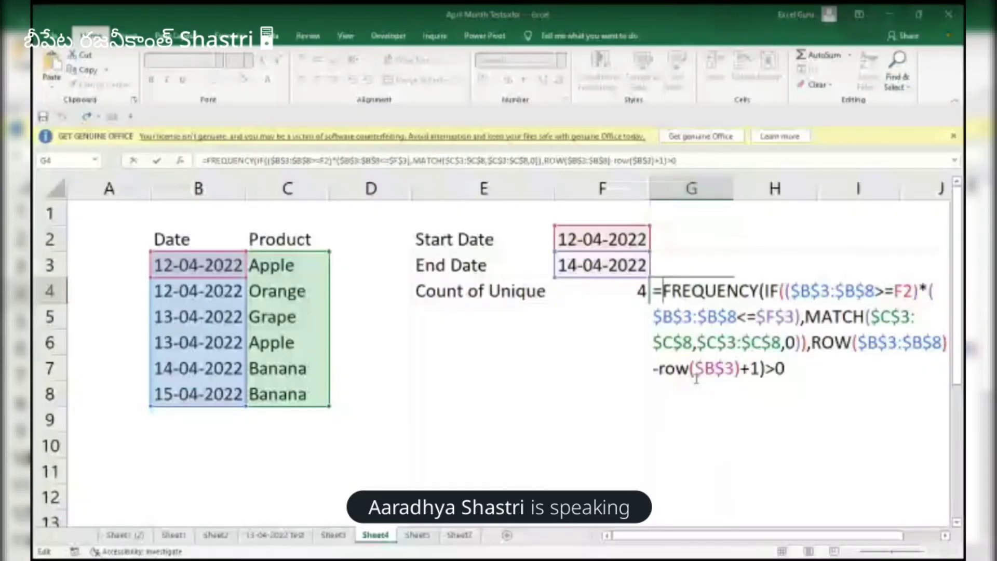
type("--(")
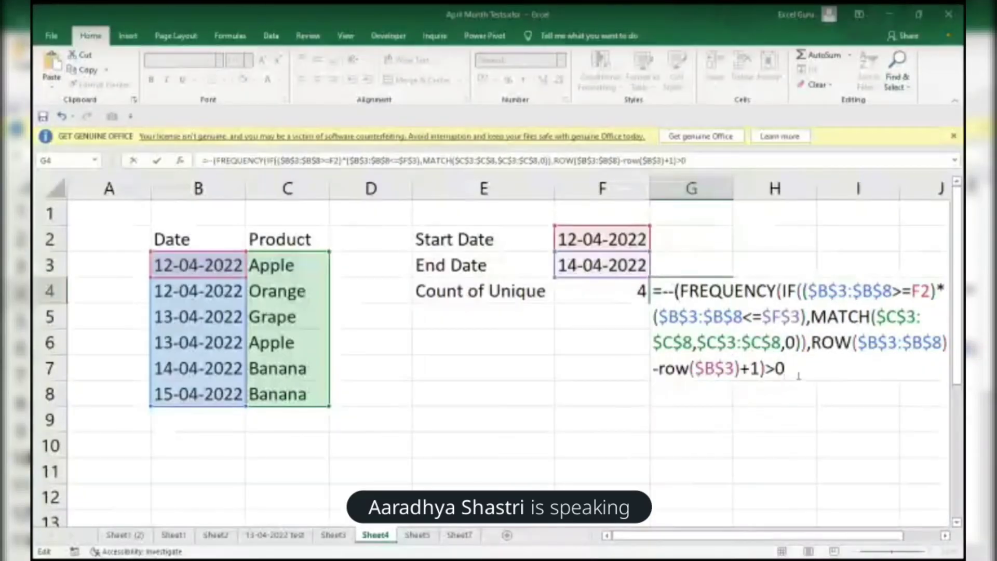
key("F9")
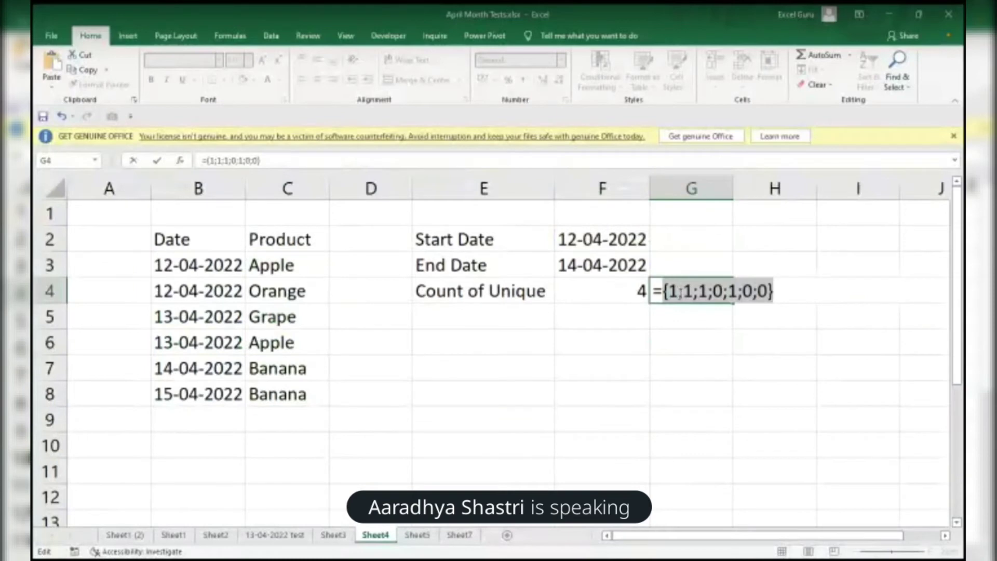
key("ctrl+z")
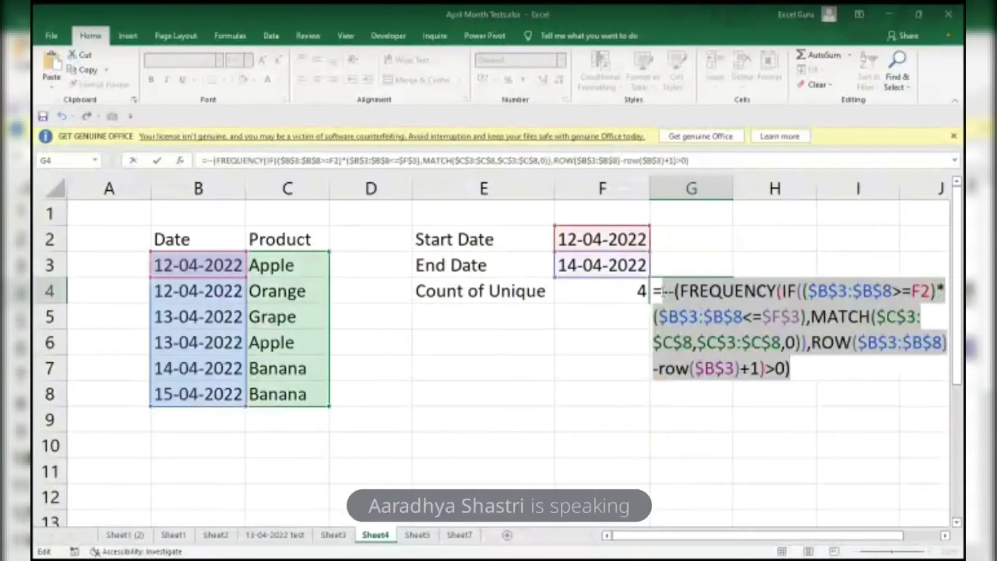
- Wrap the whole --(FREQUENCY(...)>0) expression in SUMPRODUCT and enter the formula in G4
type("sumpro")
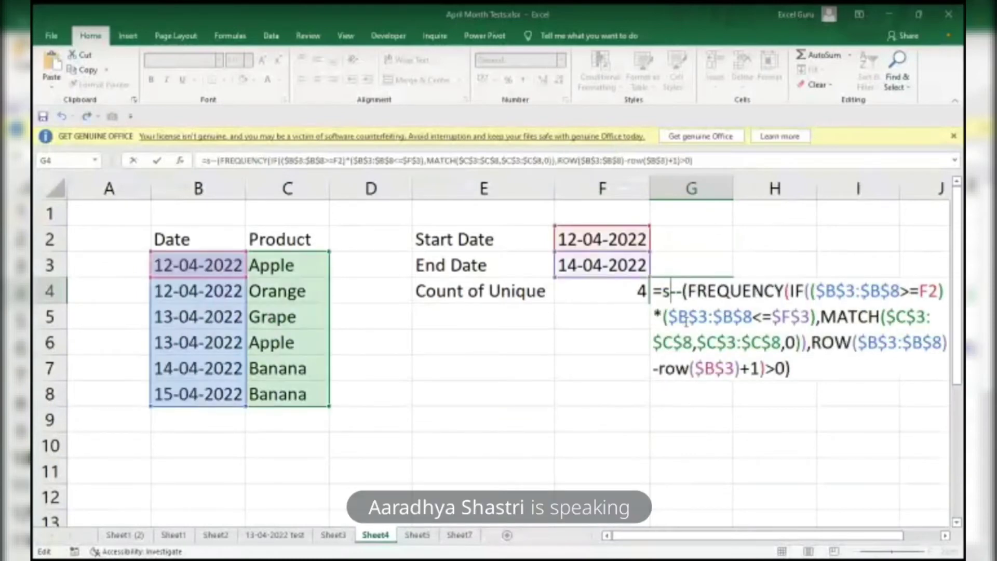
key("Tab")
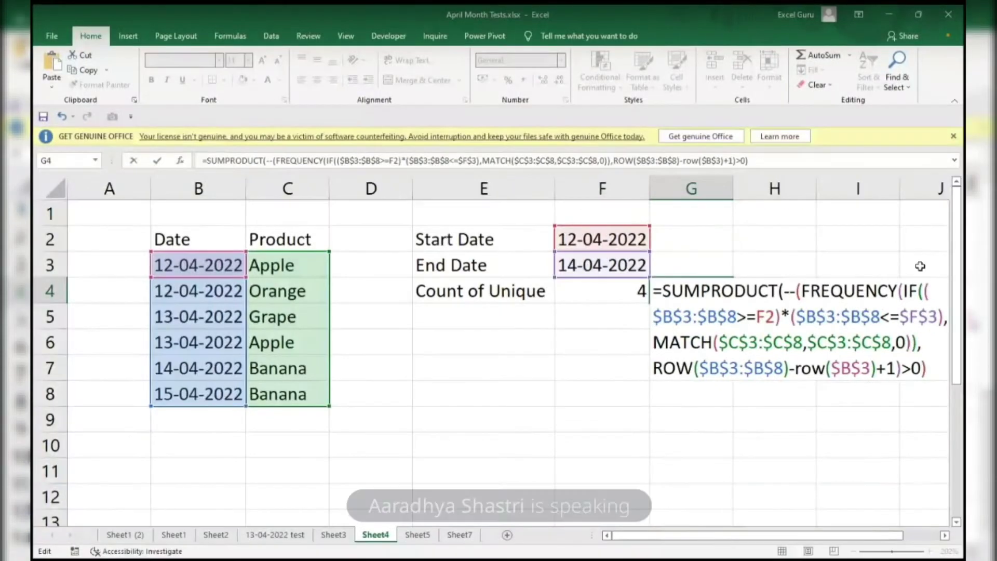
left_click(929, 369)
type(")")
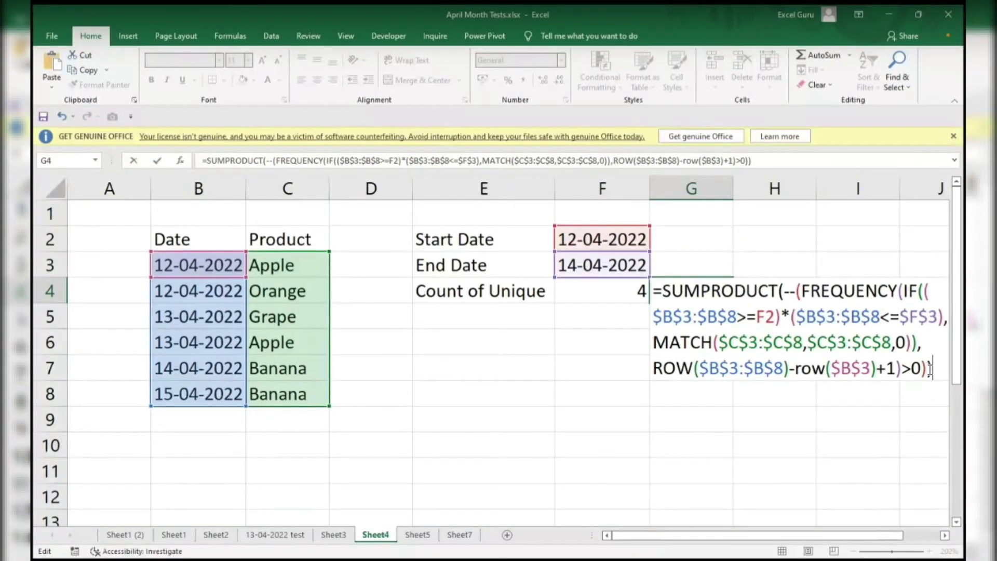
key("Return")
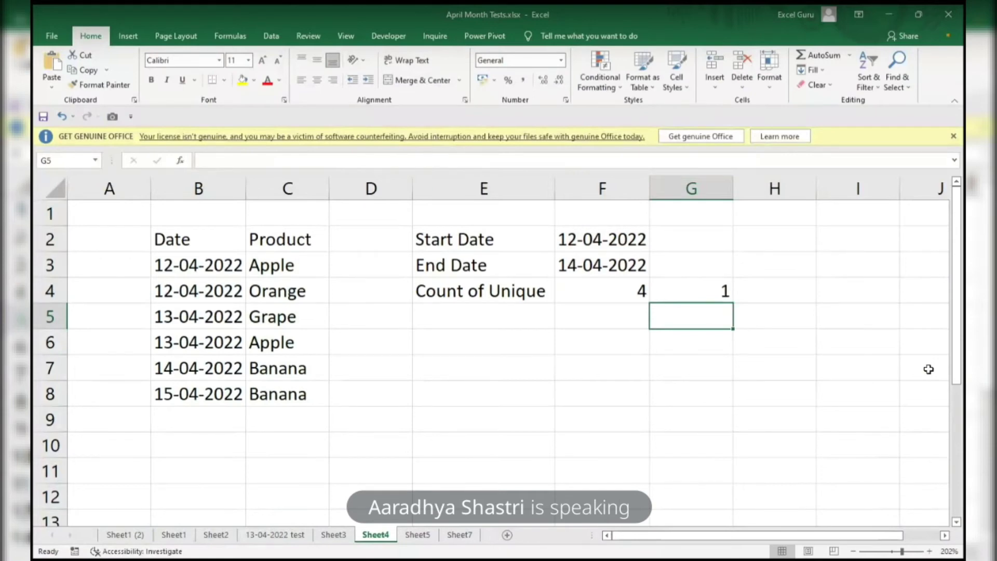
- Reopen the SUMPRODUCT formula in G4 and commit it as an array formula
key("Up")
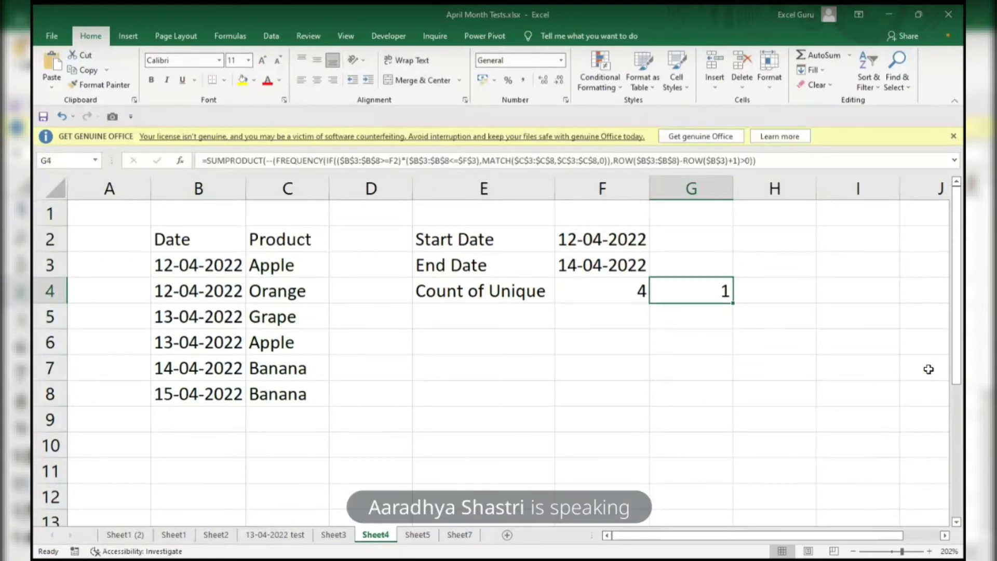
key("F2")
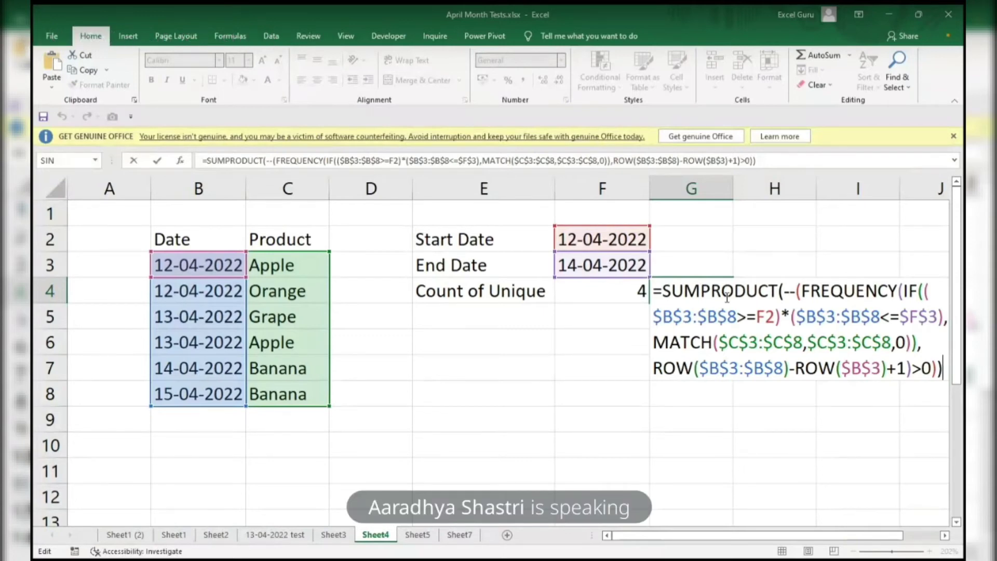
key("ctrl+shift+Return")
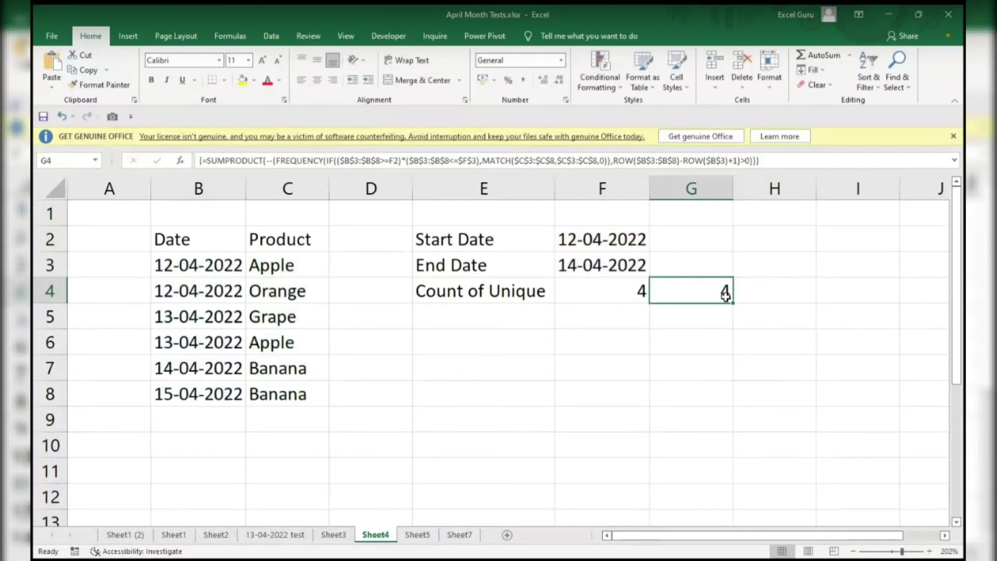
- Switch to Sheet7 and highlight the first two Name1 rows of the Names and Codes table, B3:C4
left_click(803, 348)
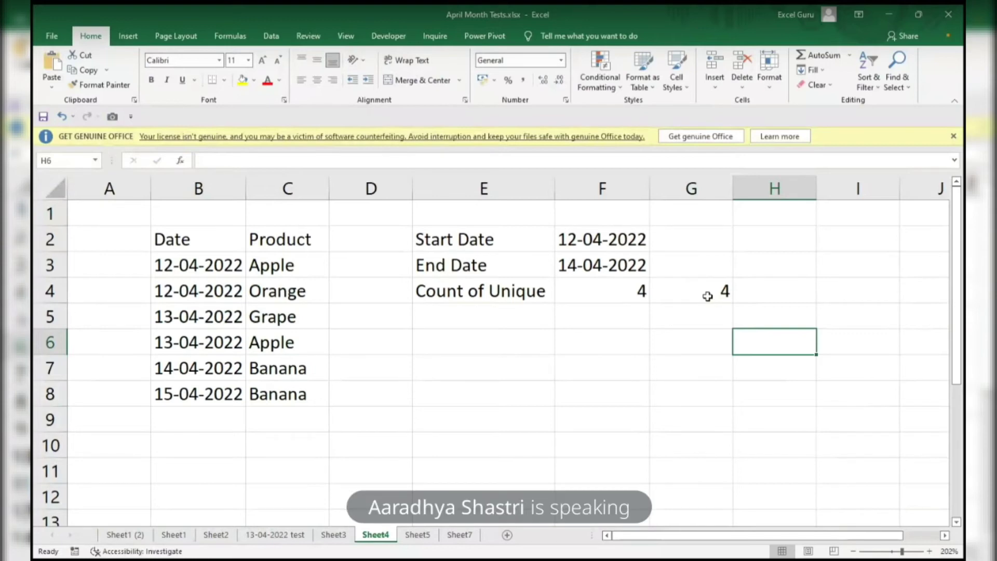
left_click(449, 536)
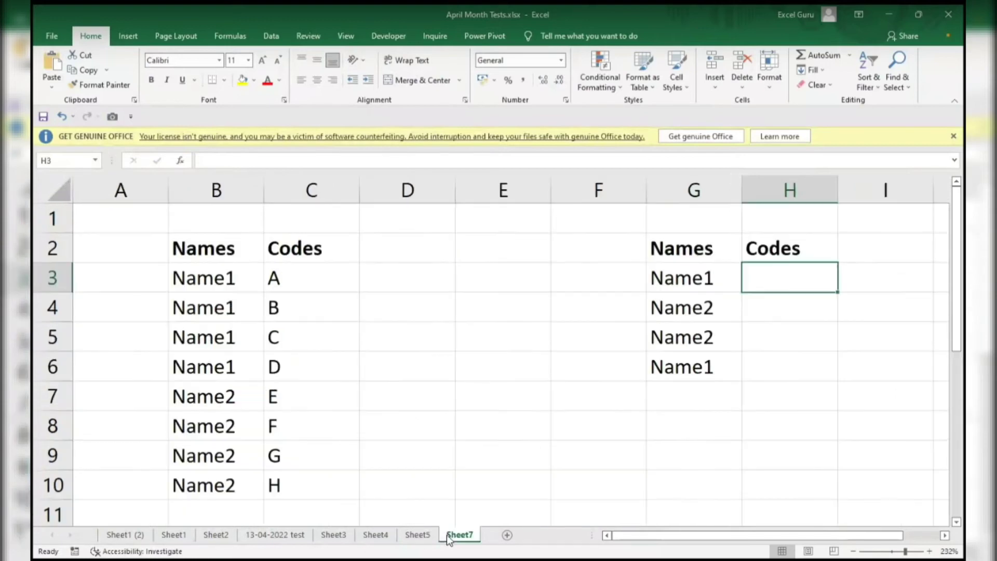
left_click(875, 480)
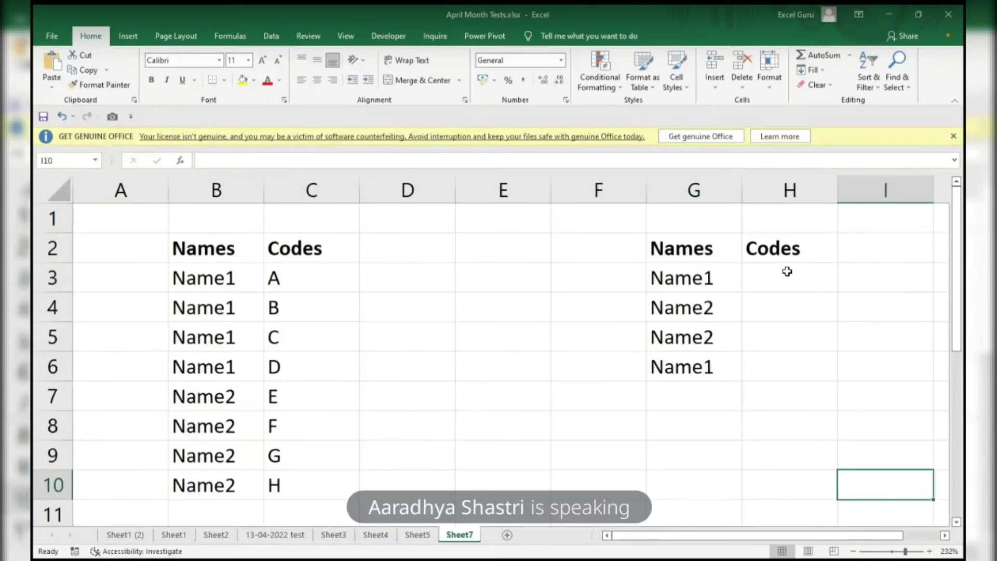
left_click(788, 271)
left_click_drag(217, 277, 293, 289)
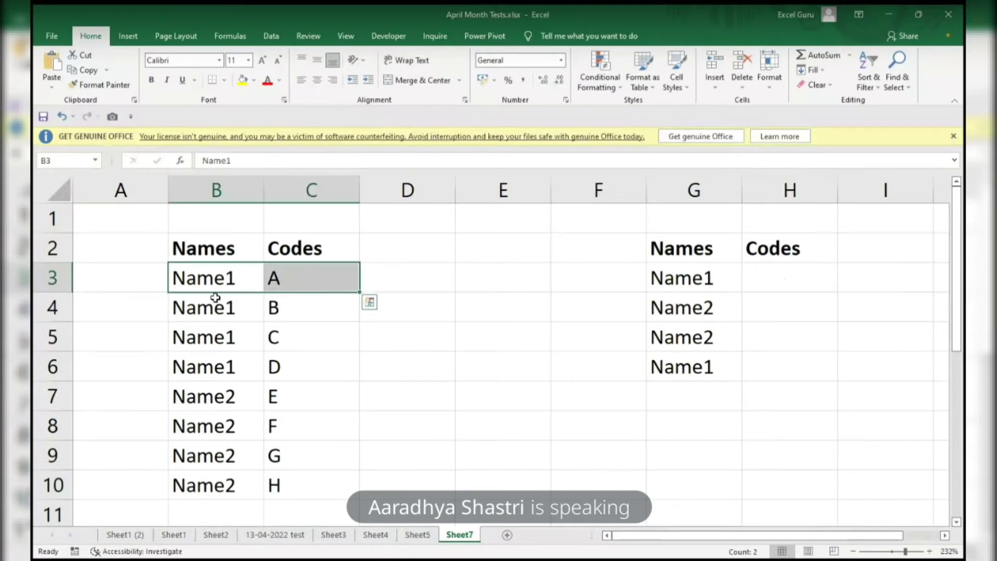
left_click_drag(205, 310, 325, 312, "ctrl")
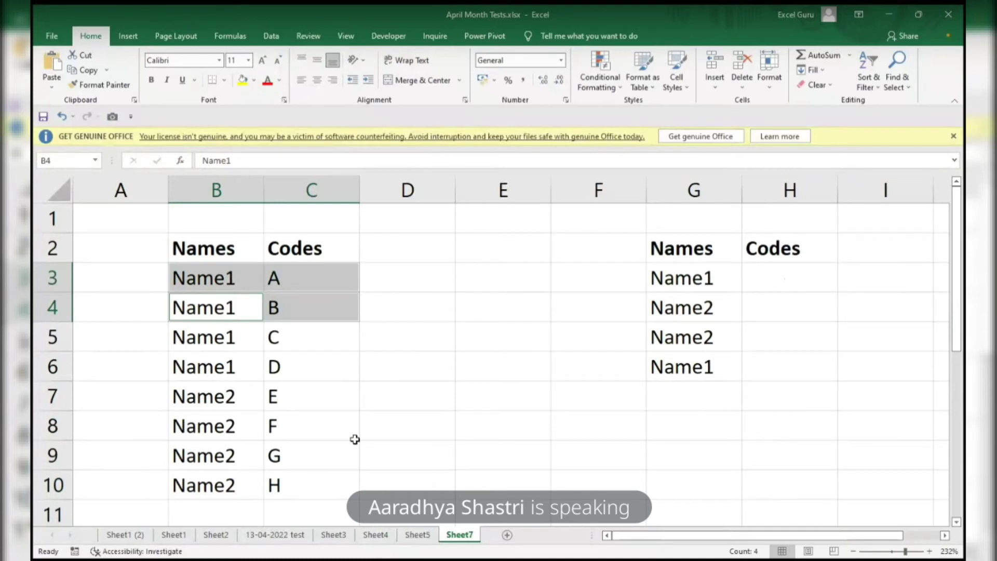
- Begin a VLOOKUP in H3 with G3 as the lookup value and $B$3:$C$10 as the table array
left_click(780, 280)
type("=vl")
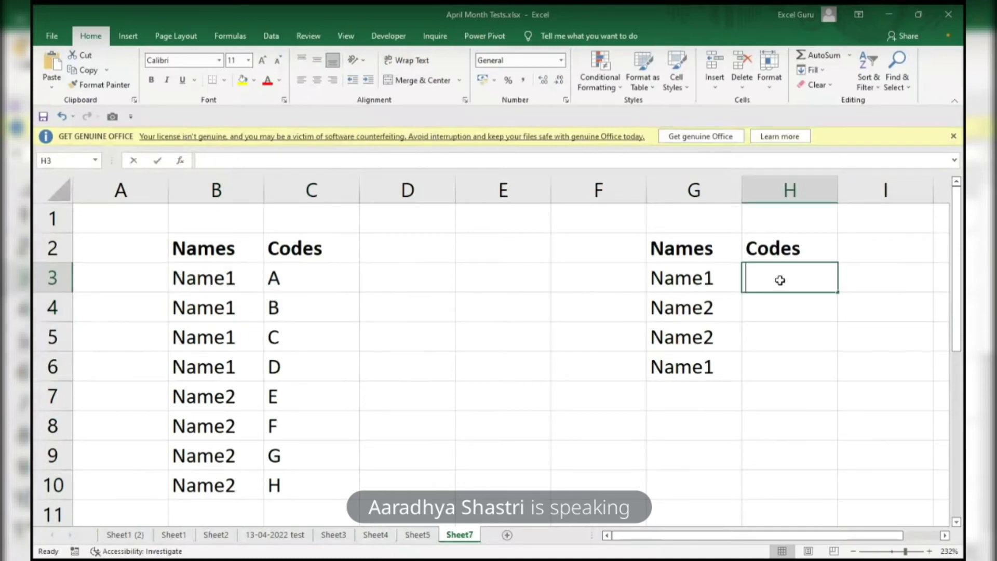
key("Tab")
key("Left")
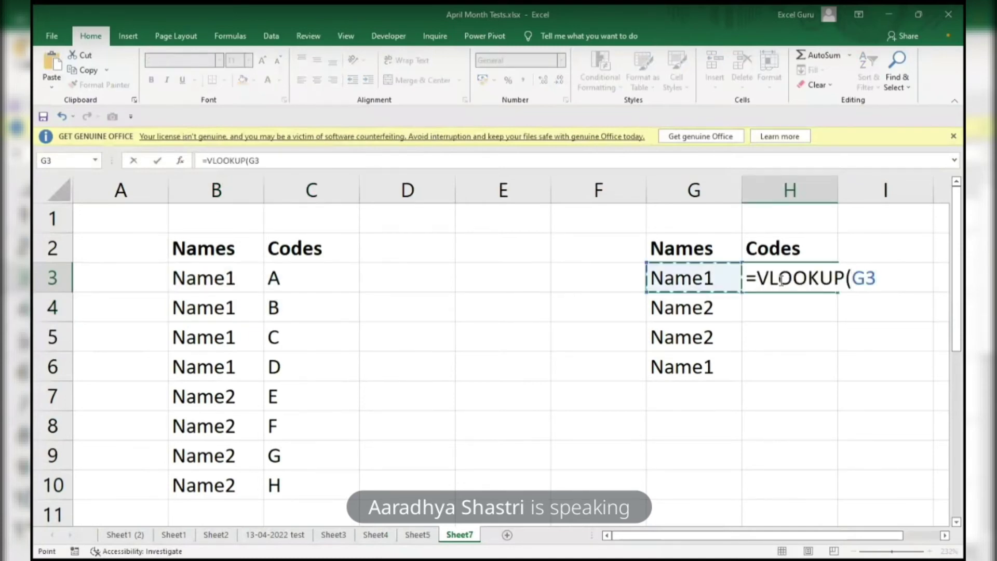
type(",")
key("Left")
key("Left")
key("Left")
key("Left")
key("Left")
key("Left")
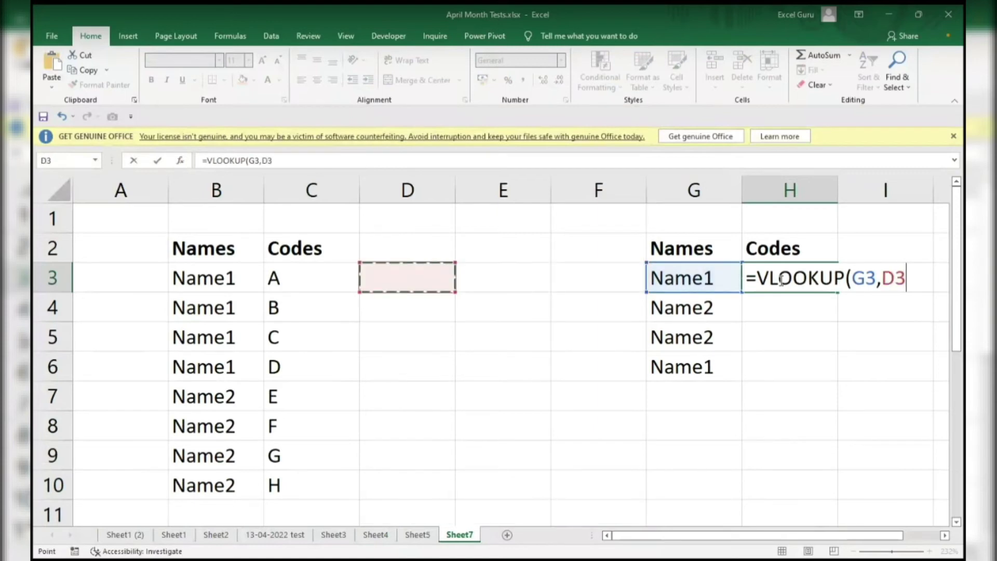
key("shift+Right")
key("ctrl+shift+Down")
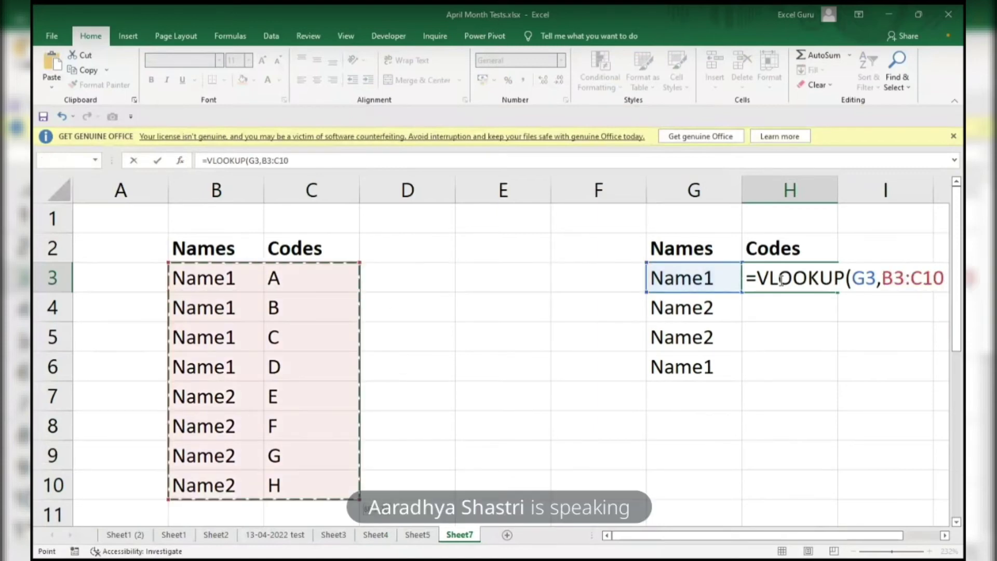
key("F4")
type(",")
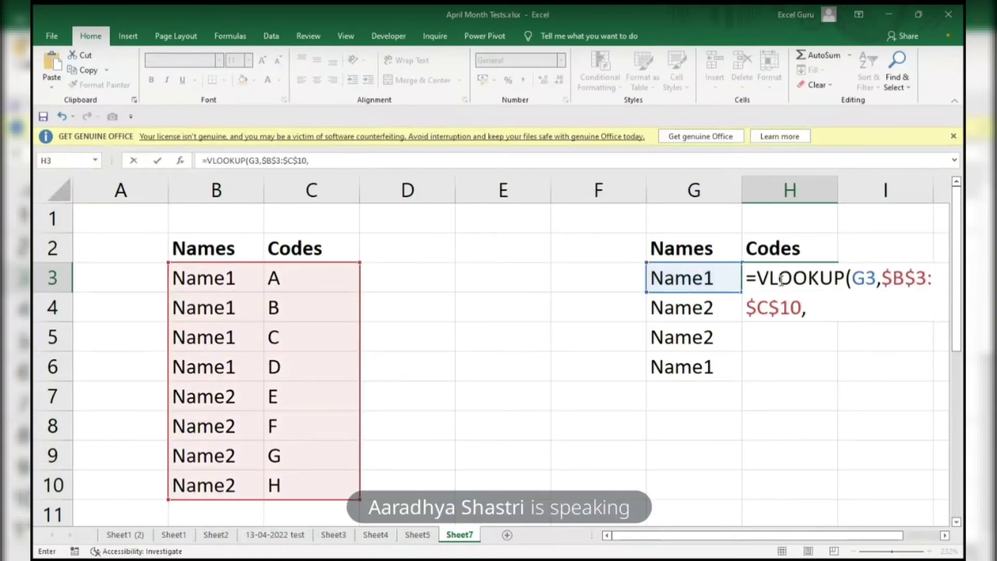
- Complete the VLOOKUP with column index 2 and exact match 0, enter it in H3 and fill it down to H6
type("2,0)")
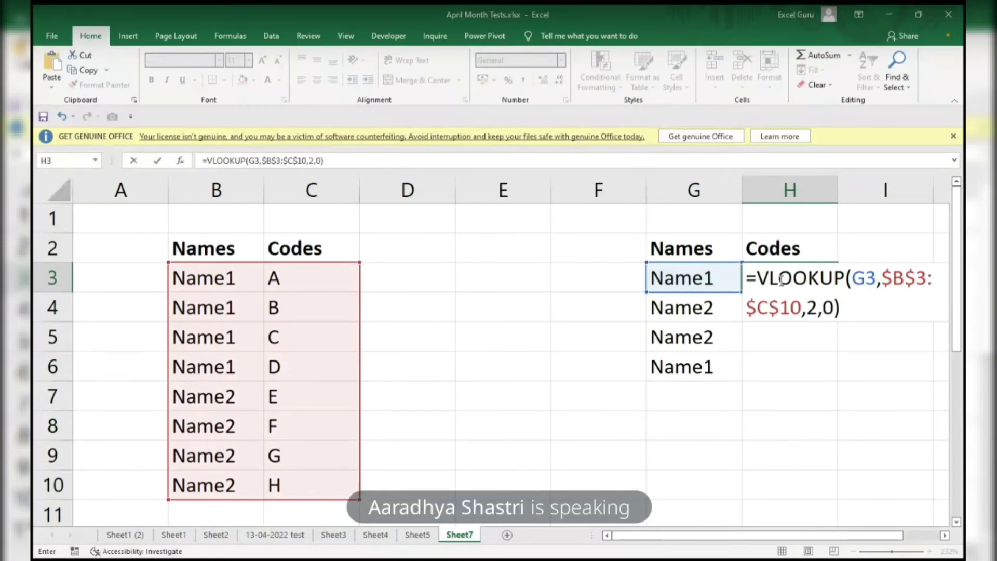
key("ctrl+Return")
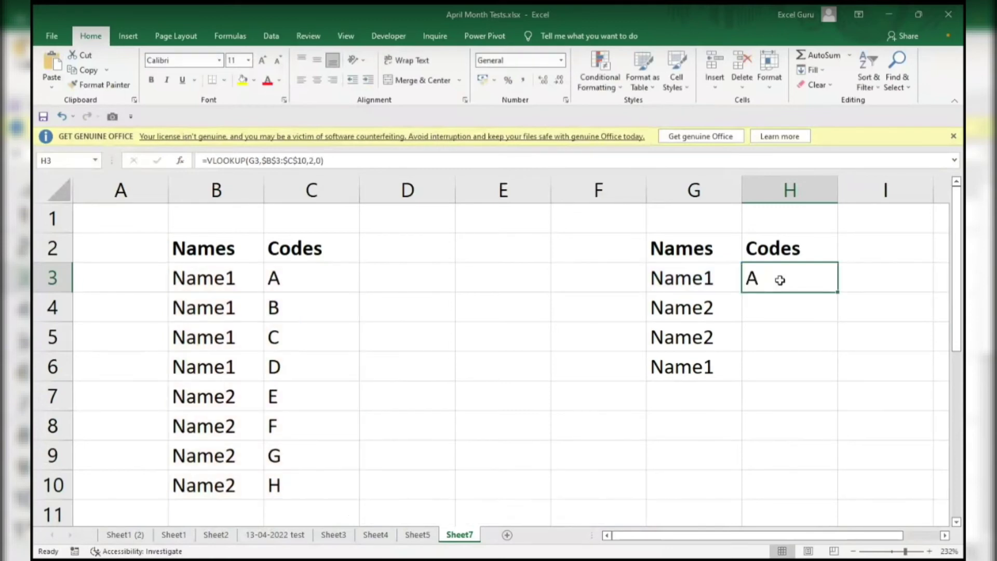
double_click(839, 293)
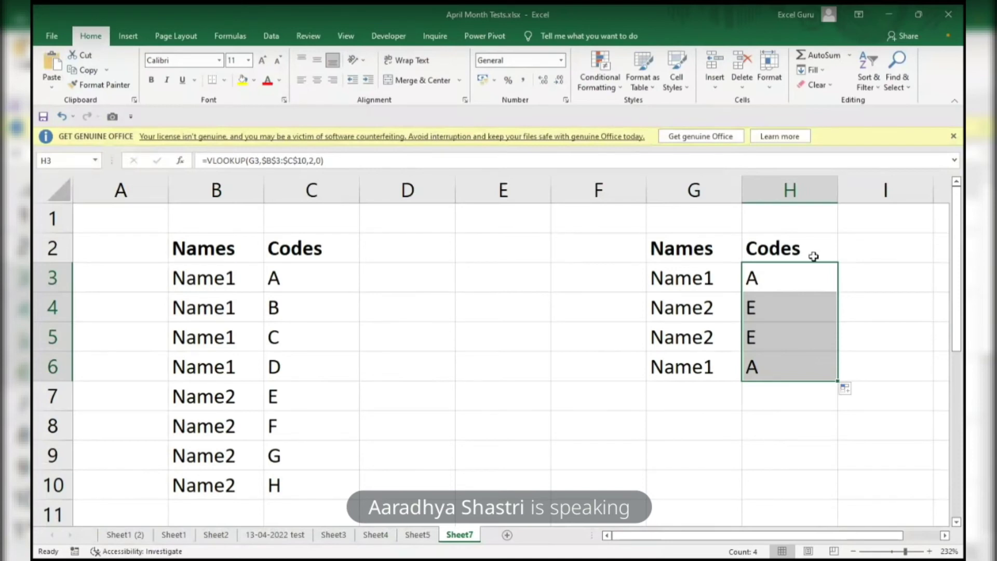
left_click(866, 274)
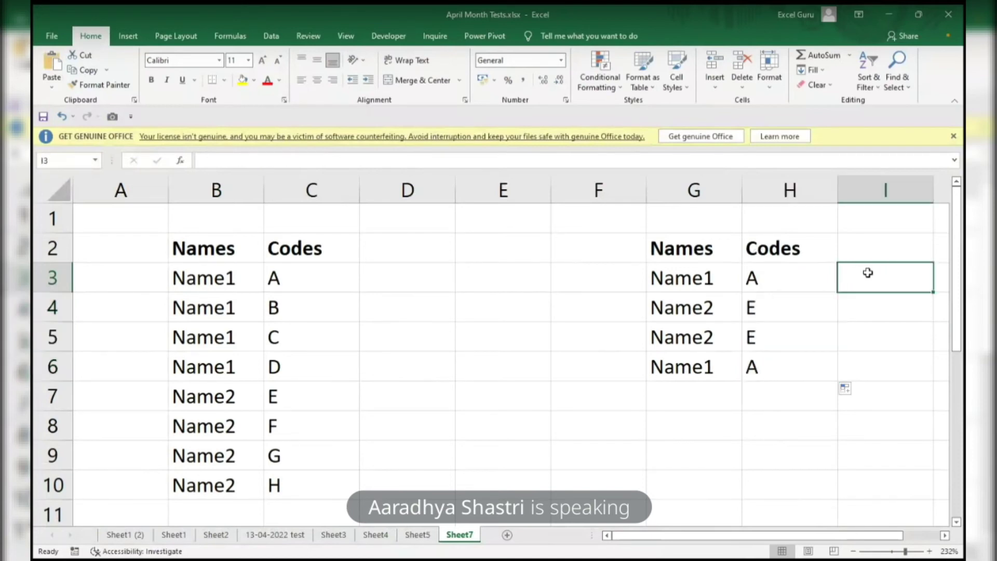
- Undo the fill-down and the VLOOKUP entry so that H3:H6 is empty
key("ctrl+z")
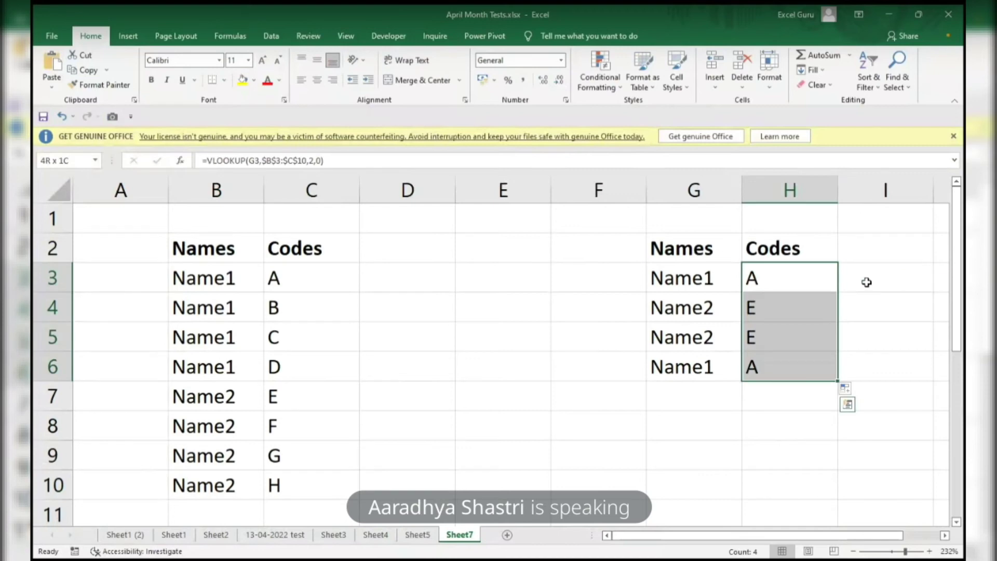
key("ctrl+z")
key("ctrl+z")
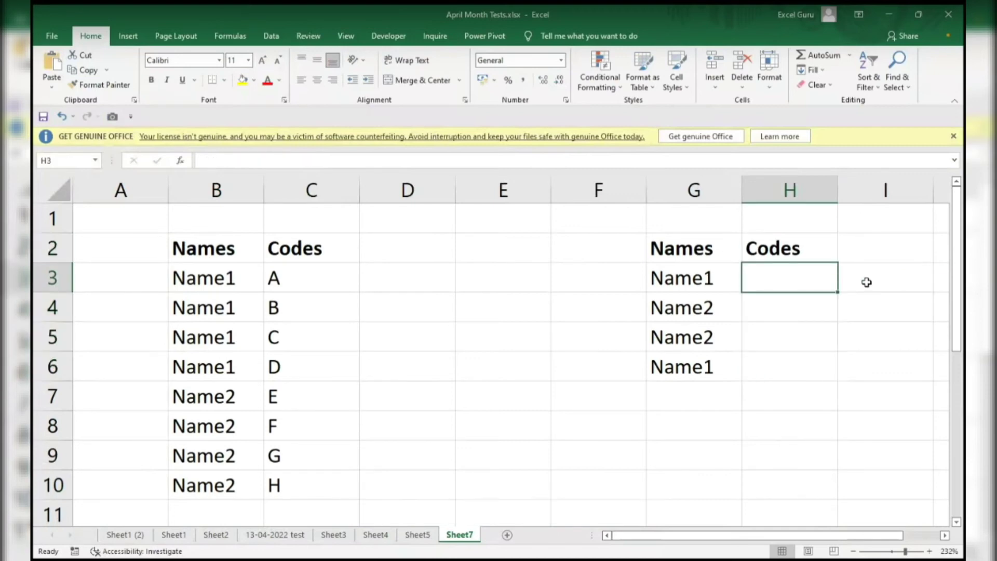
- Enter the expected codes A, E, F and B as plain text in H3:H6
type("A")
key("Return")
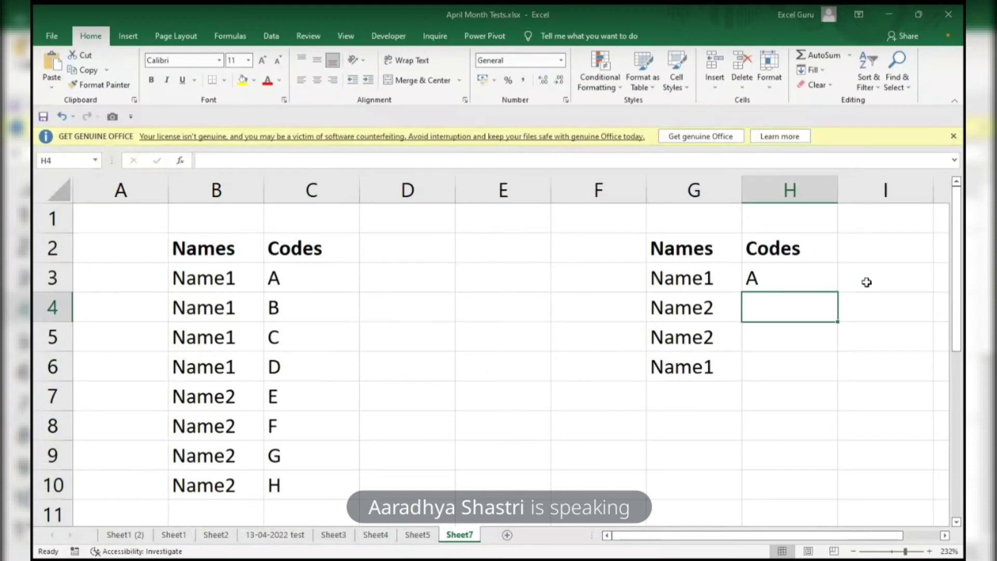
type("E")
key("Return")
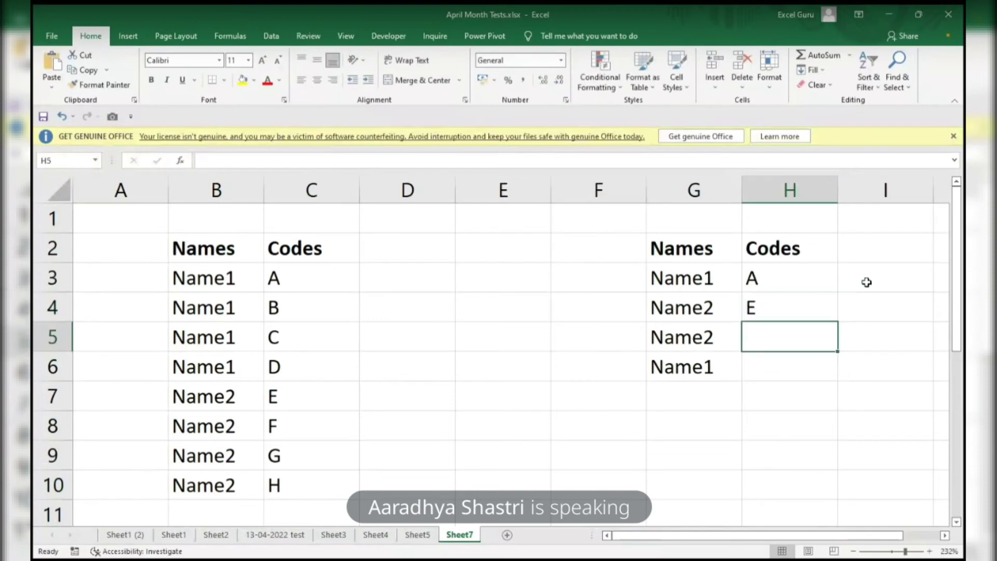
type("F")
key("Return")
type("B")
key("Return")
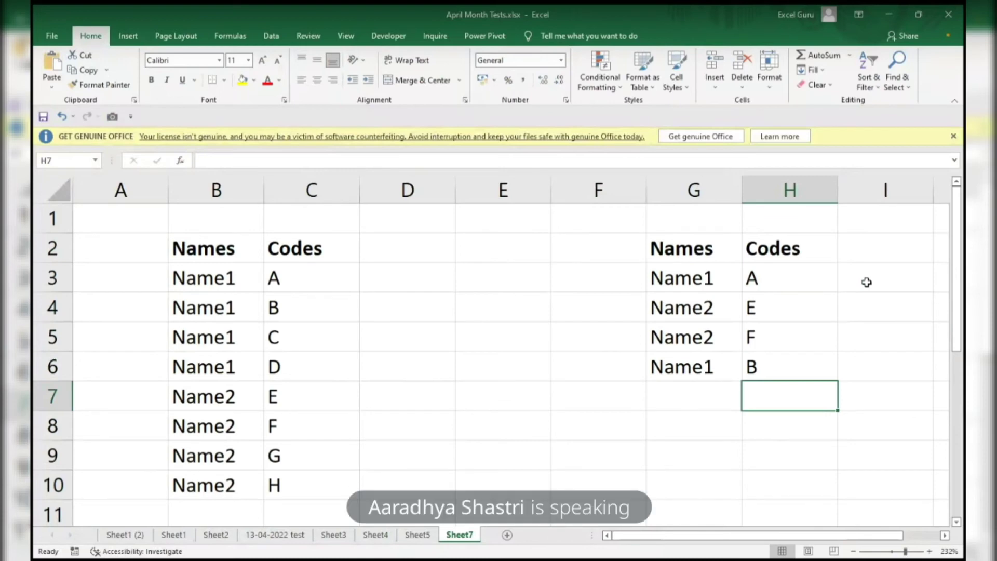
- Enter the sample word INDIA in E8 and select the adjacent cell F8
left_click(509, 433)
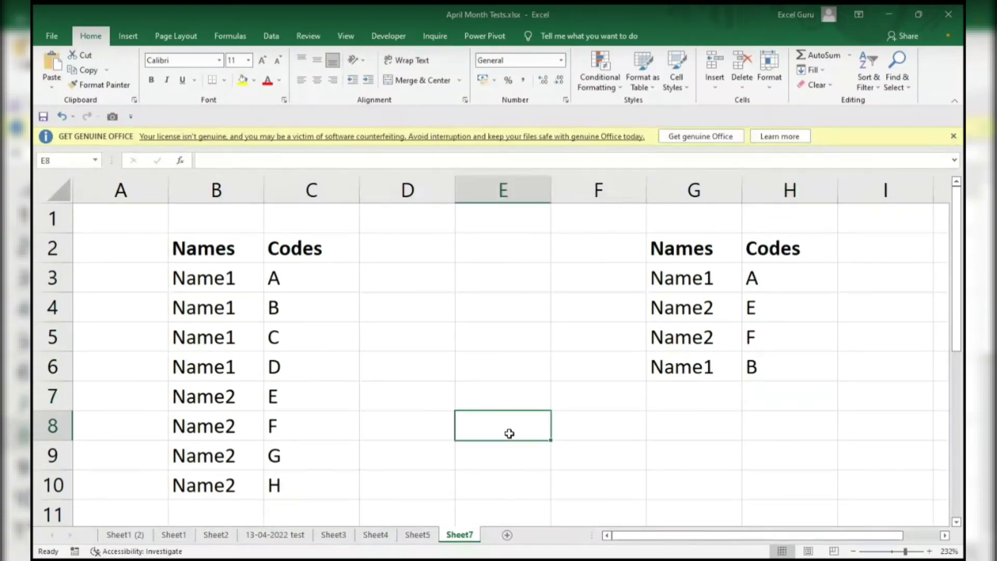
type("INDIA")
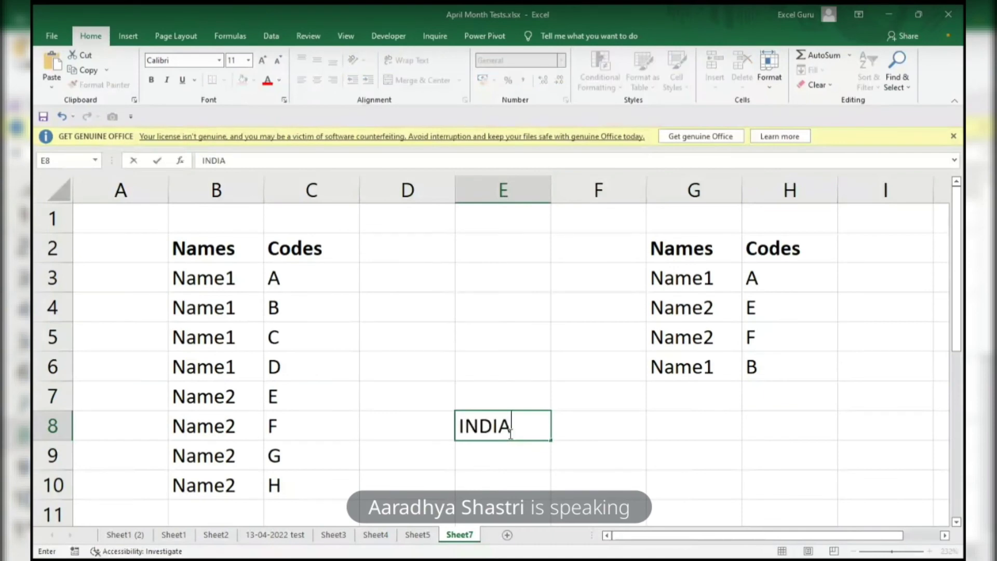
key("Return")
key("Right")
key("Up")
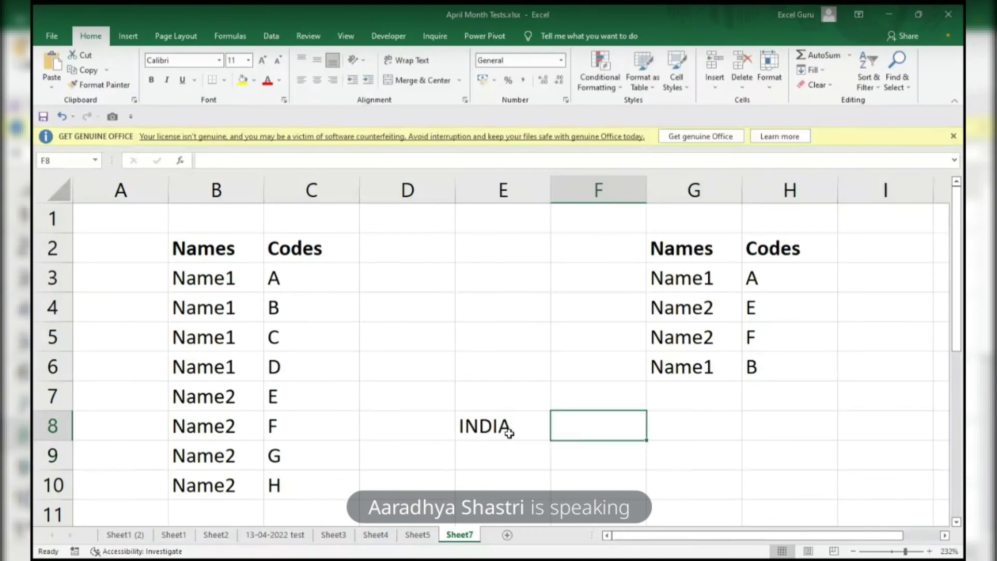
- Enter the growing letter sequence I, IN, IND and INDIA in F8:F11
type("I")
key("Return")
type("IN")
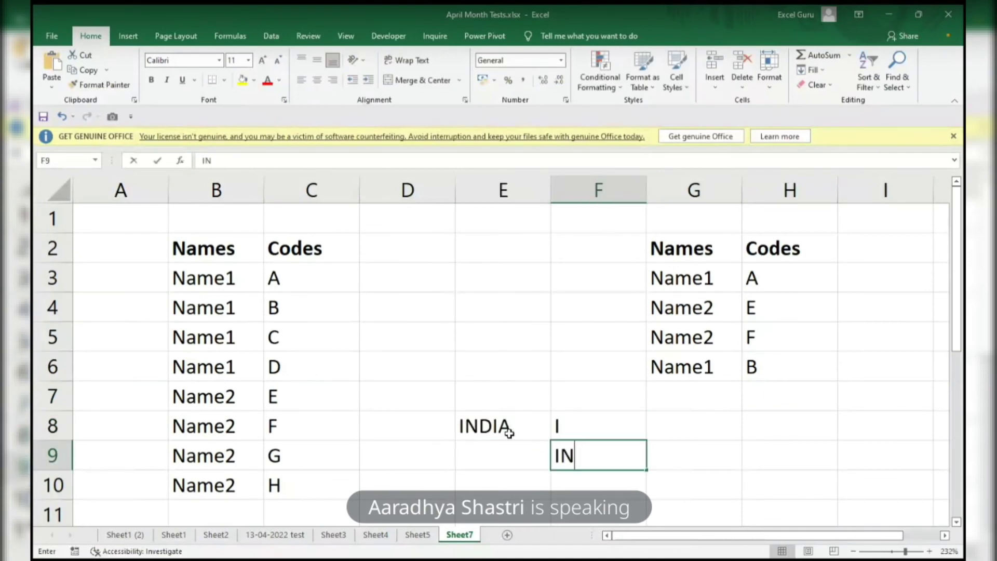
key("Return")
type("IND")
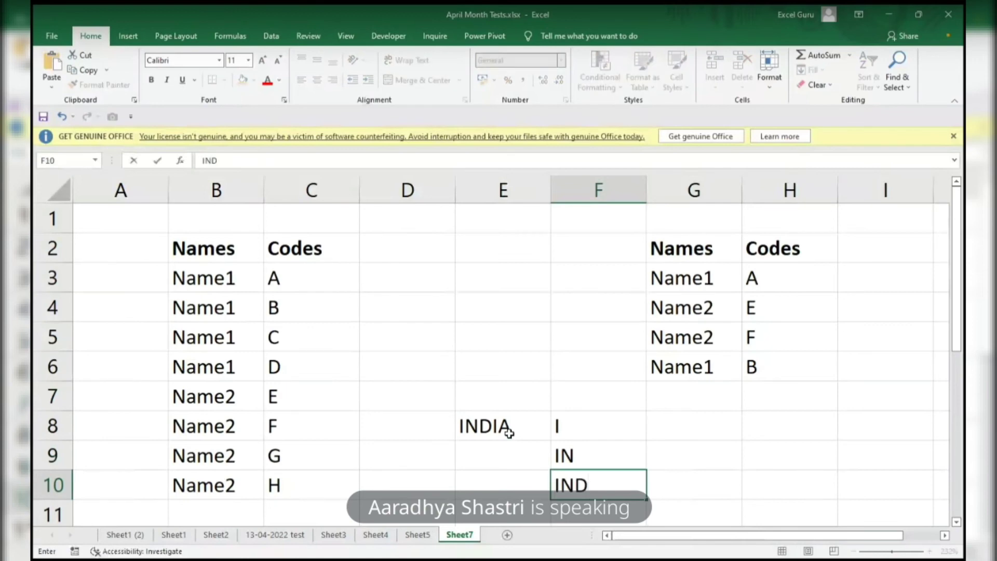
key("Return")
type("INDIA")
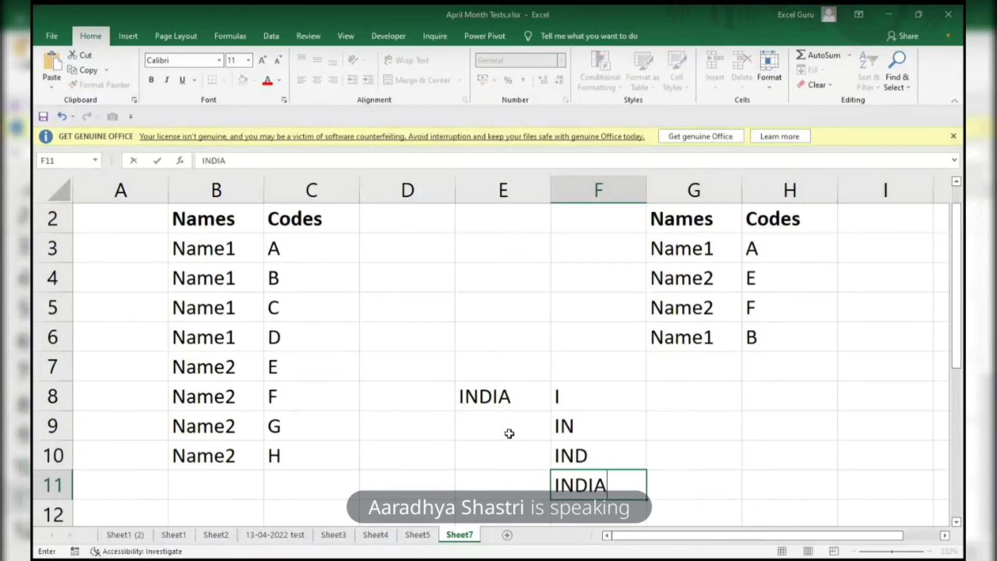
key("Return")
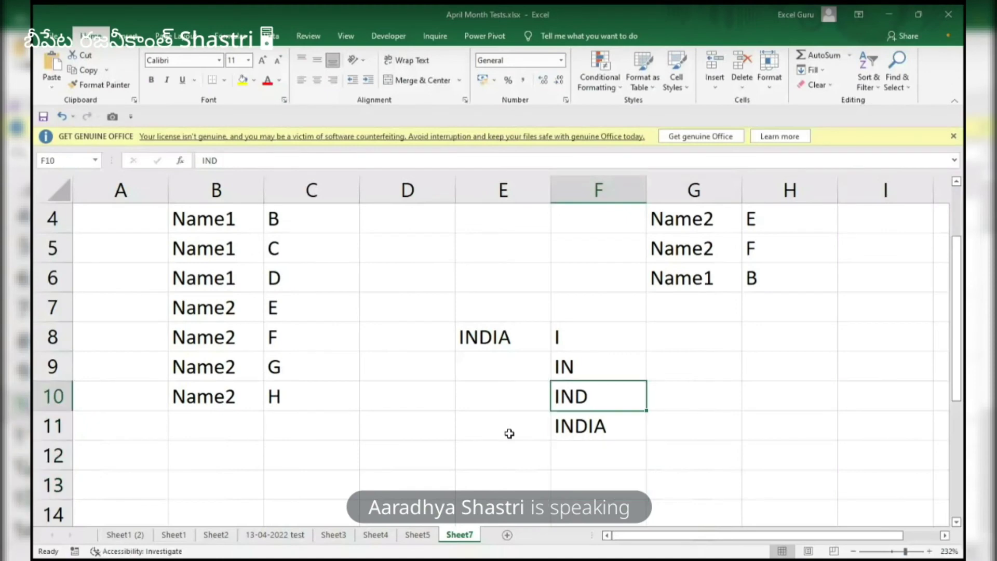
key("Down")
key("Down")
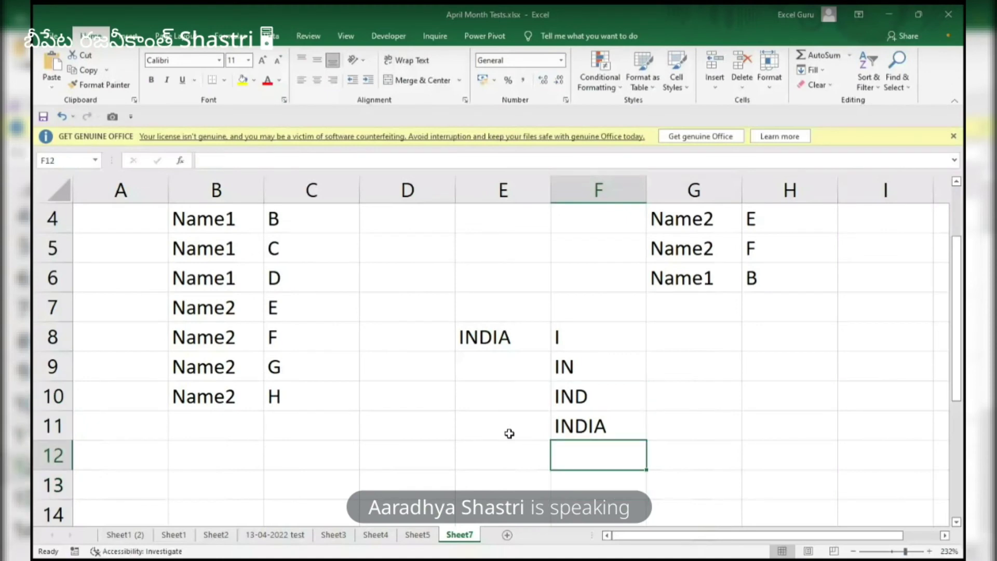
key("Down")
key("Down")
key("Up")
key("Up")
key("Up")
key("Up")
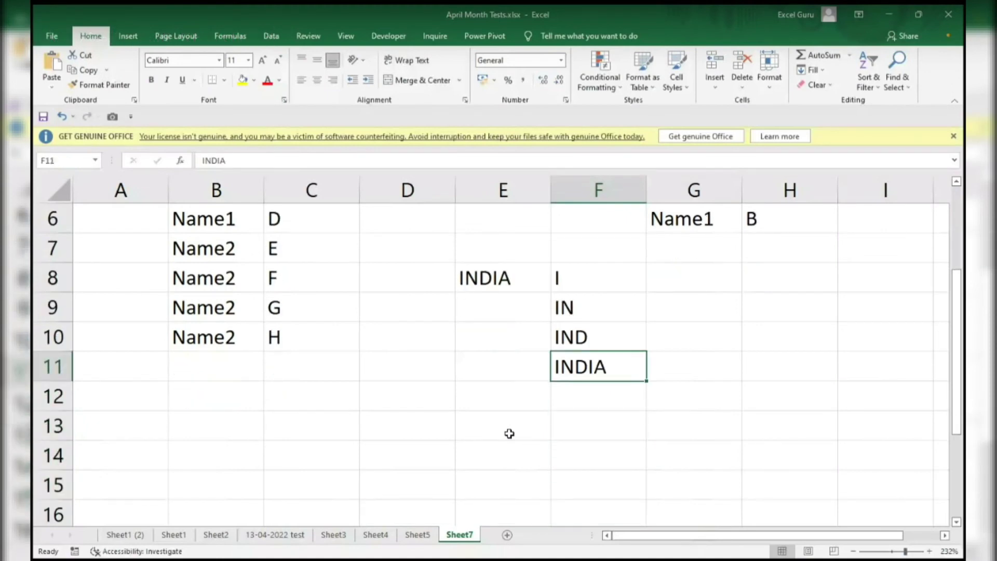
- Replace the sample word in E8 with WORD
key("Left")
key("Left")
key("Up")
key("Up")
key("Right")
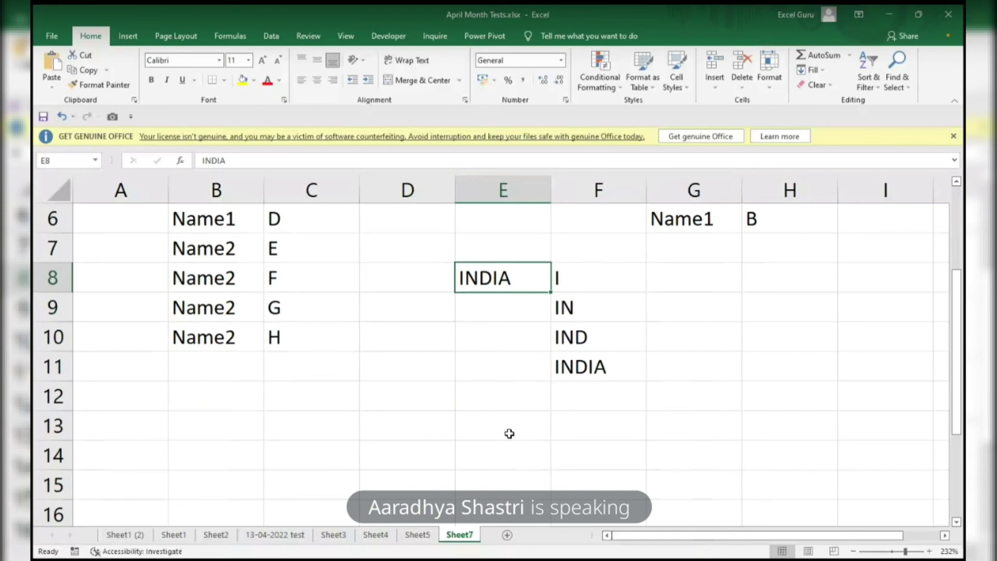
type("WORD")
key("Right")
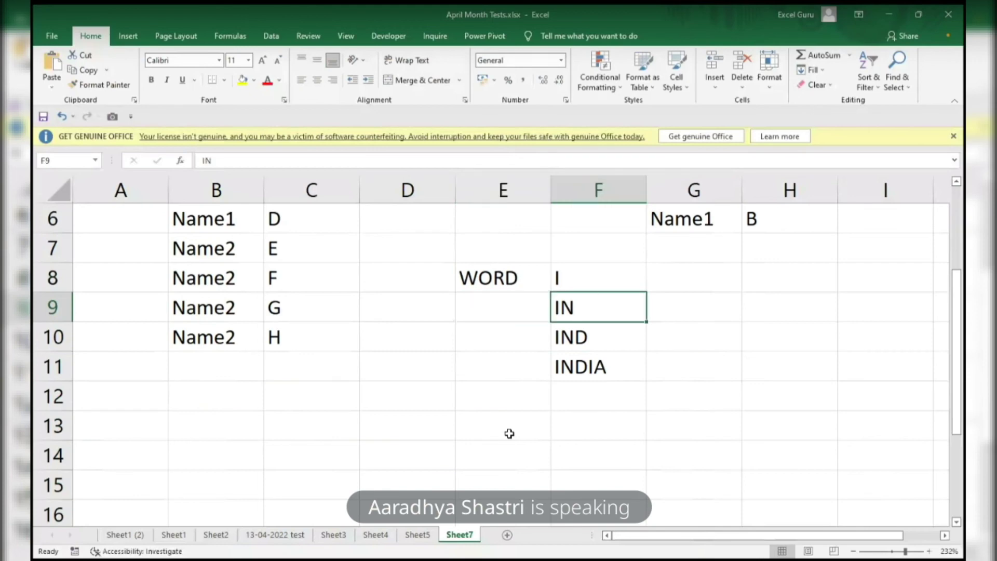
- Overwrite F8:F11 with the growing letter sequence W, WO, WOR and WORD
key("Up")
type("W")
key("Return")
type("WO")
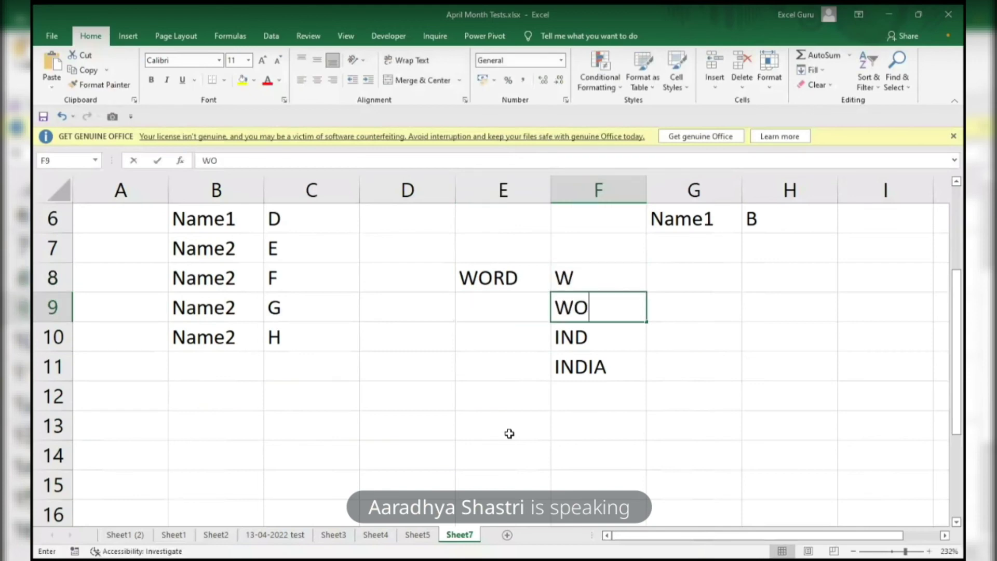
key("Return")
type("WOR")
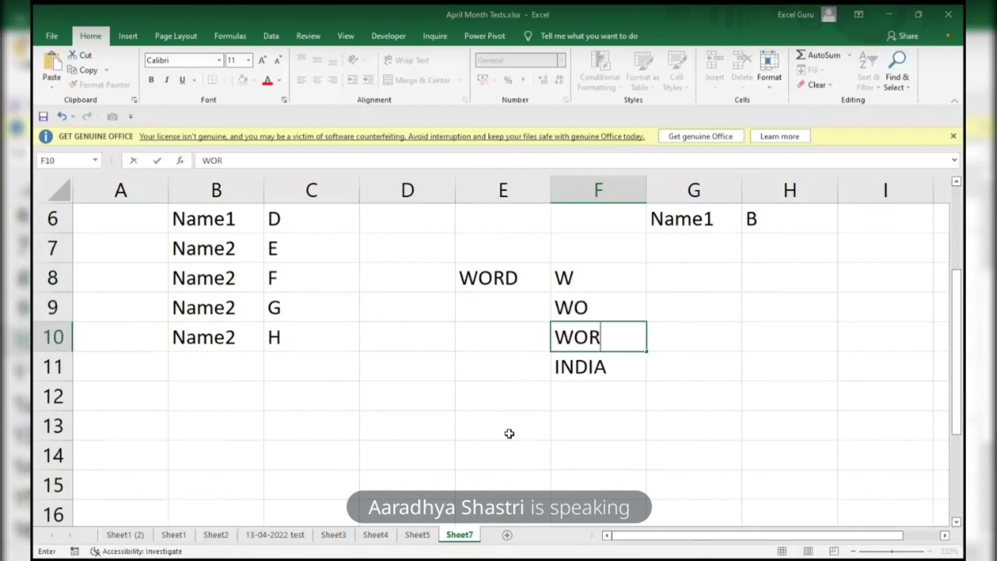
key("Return")
type("WORD")
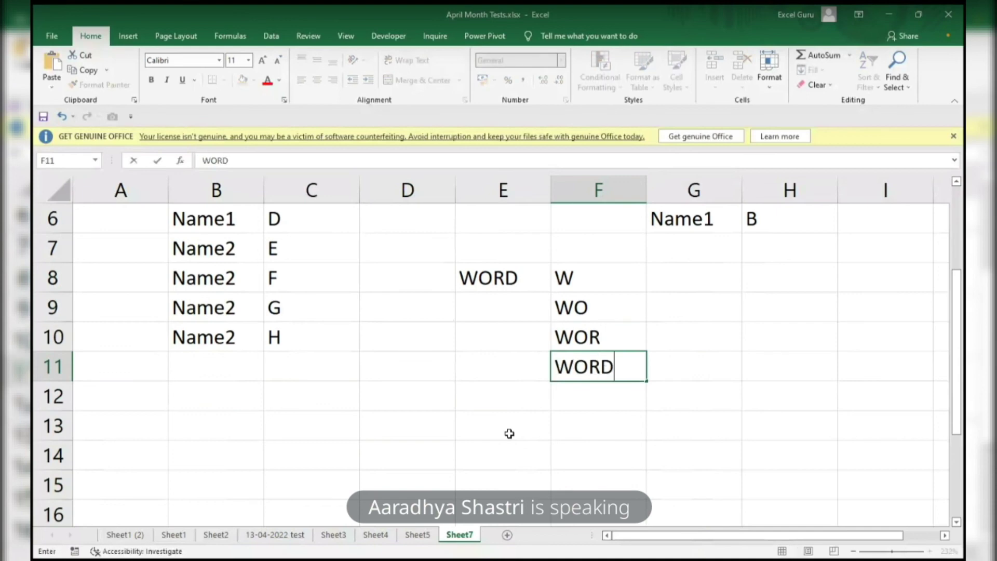
key("Return")
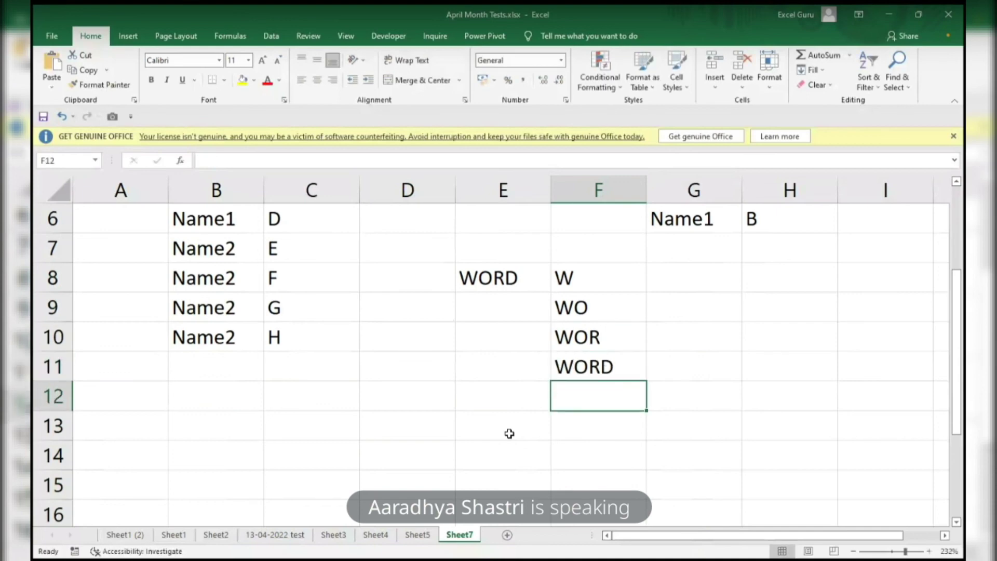
- Select the letter sequence entries in F8:F11
key("shift+Down")
key("shift+Down")
key("Up")
key("Up")
key("Up")
key("Up")
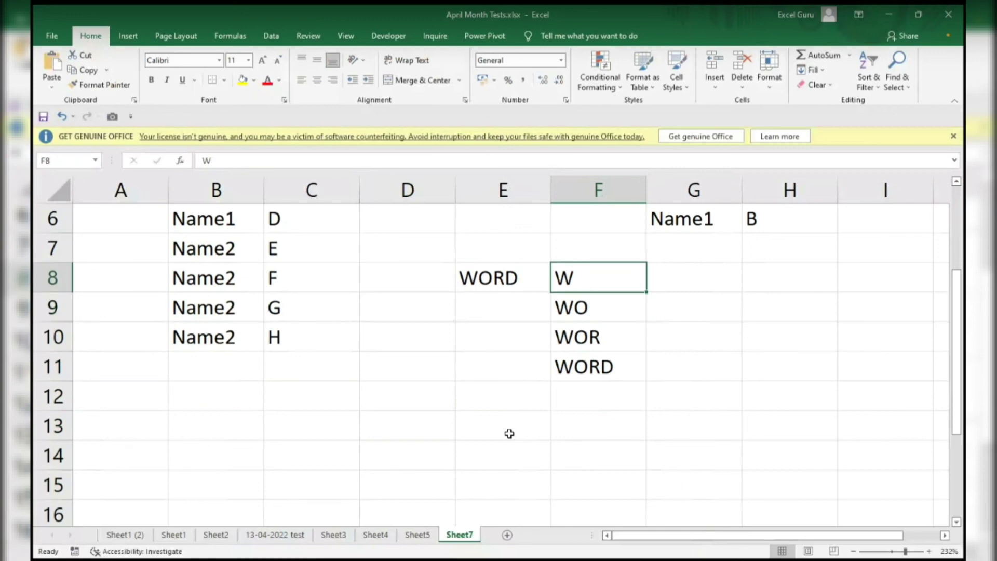
key("shift+Down")
key("shift+Down")
key("shift+Down")
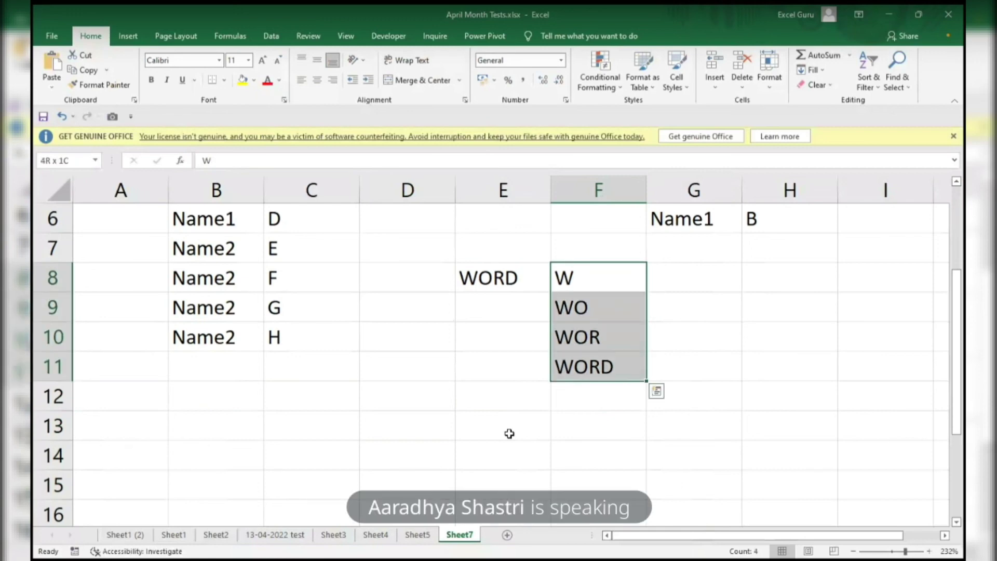